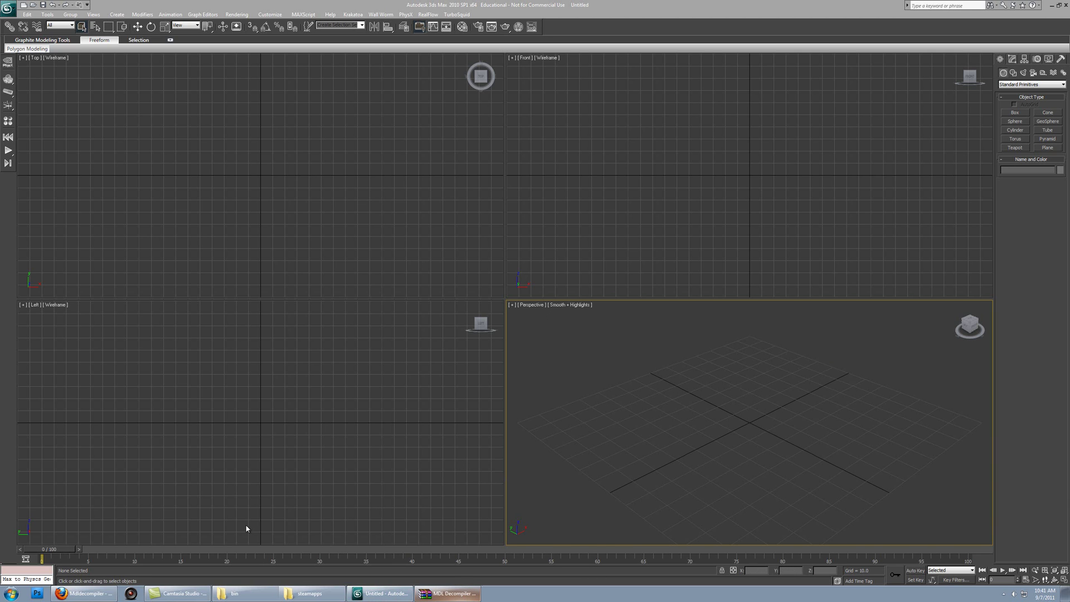
Step: On the Mdldecompiler wiki page, follow the 'Hooch's fixed version of MDL Decompiler (2011)' external link
{"action": "left_click", "coordinate": [84, 593]}
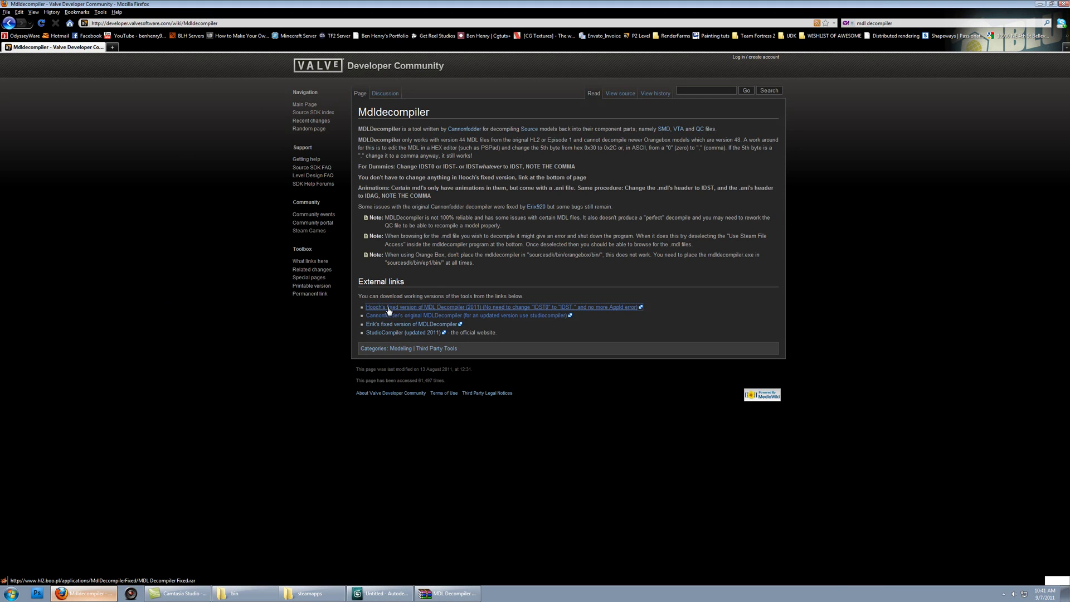
{"action": "left_click", "coordinate": [411, 310]}
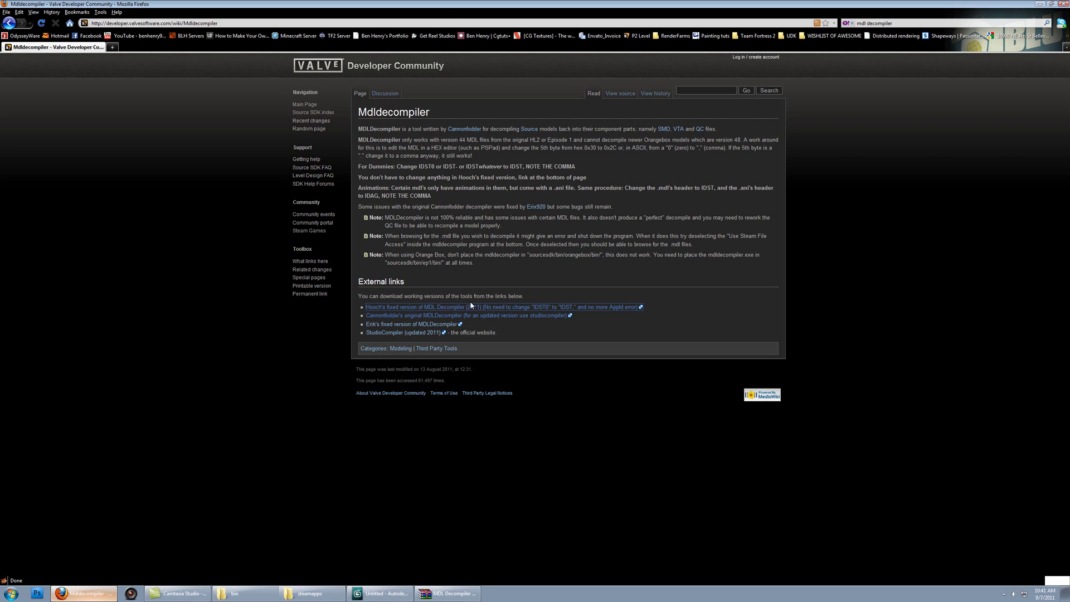
Step: Arrange the MDL Decompiler Fixed.rar archive on the right, beside the Source SDK ep1 bin folder
{"action": "left_click", "coordinate": [455, 595]}
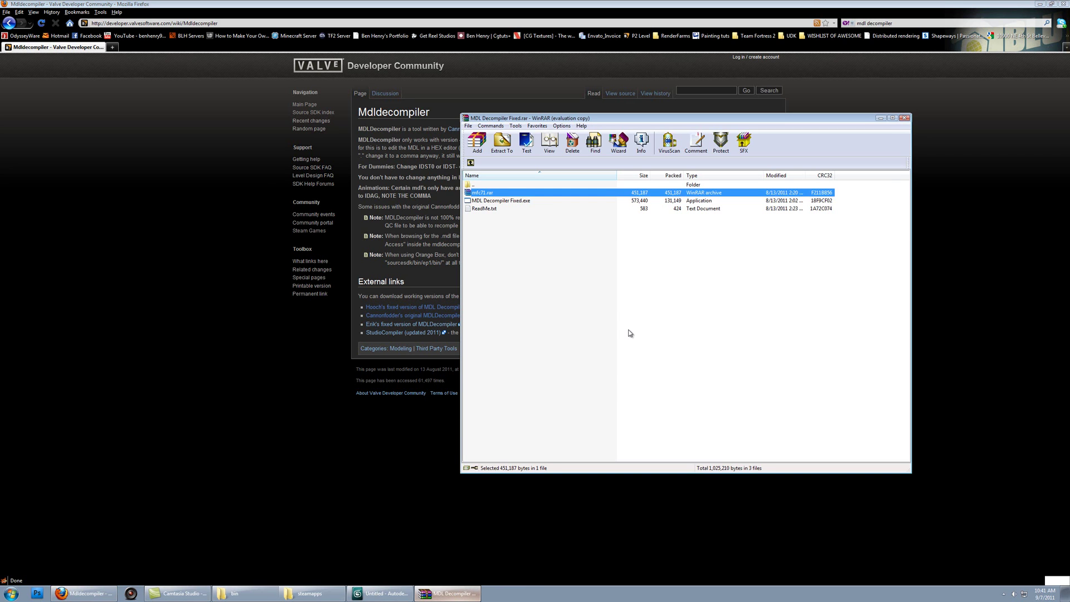
{"action": "left_click", "coordinate": [235, 593]}
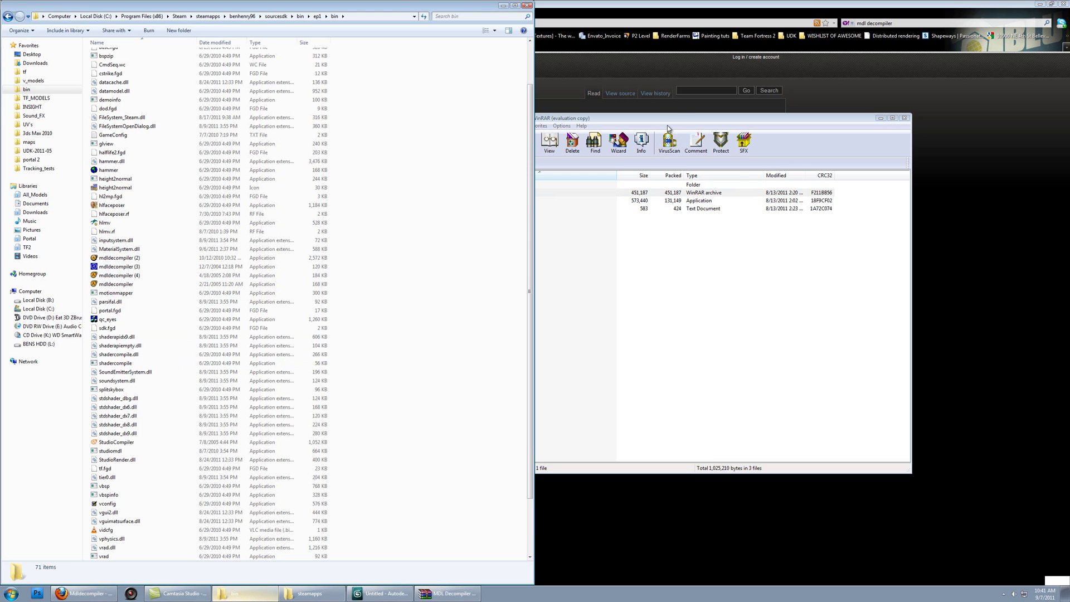
{"action": "left_click_drag", "start_coordinate": [672, 118], "coordinate": [764, 108]}
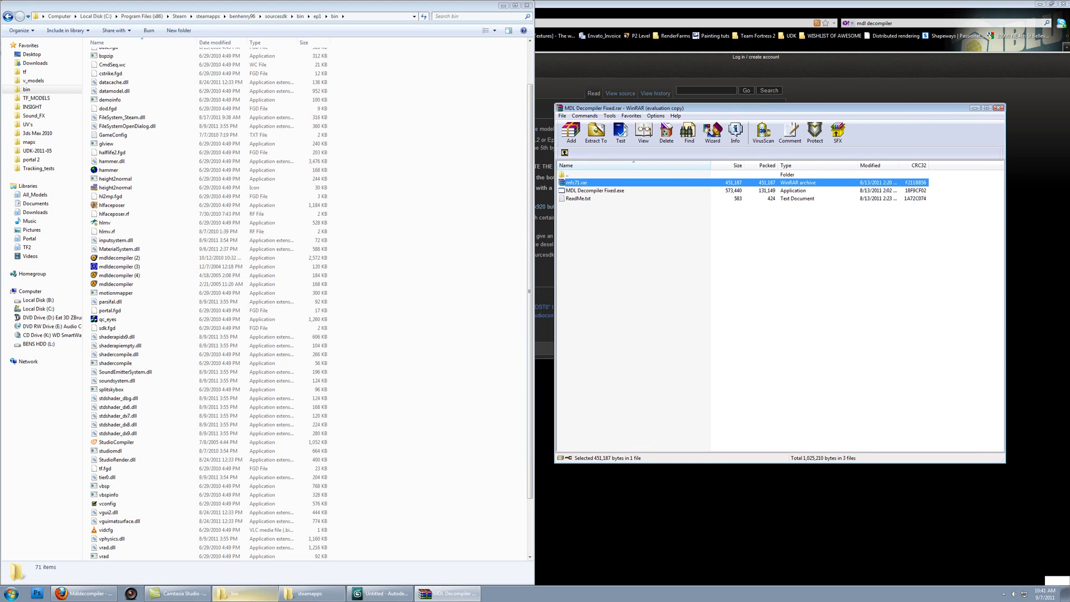
{"action": "left_click", "coordinate": [91, 9]}
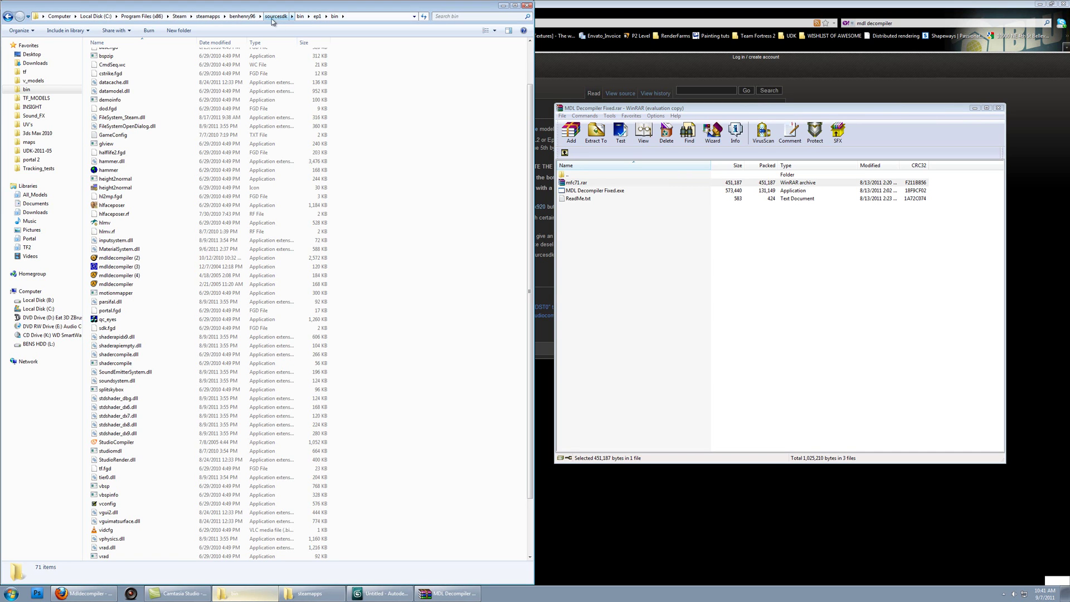
Step: Launch the Steam library from the Start menu's Steam jump list
{"action": "left_click", "coordinate": [11, 593]}
{"action": "mouse_move", "coordinate": [61, 290]}
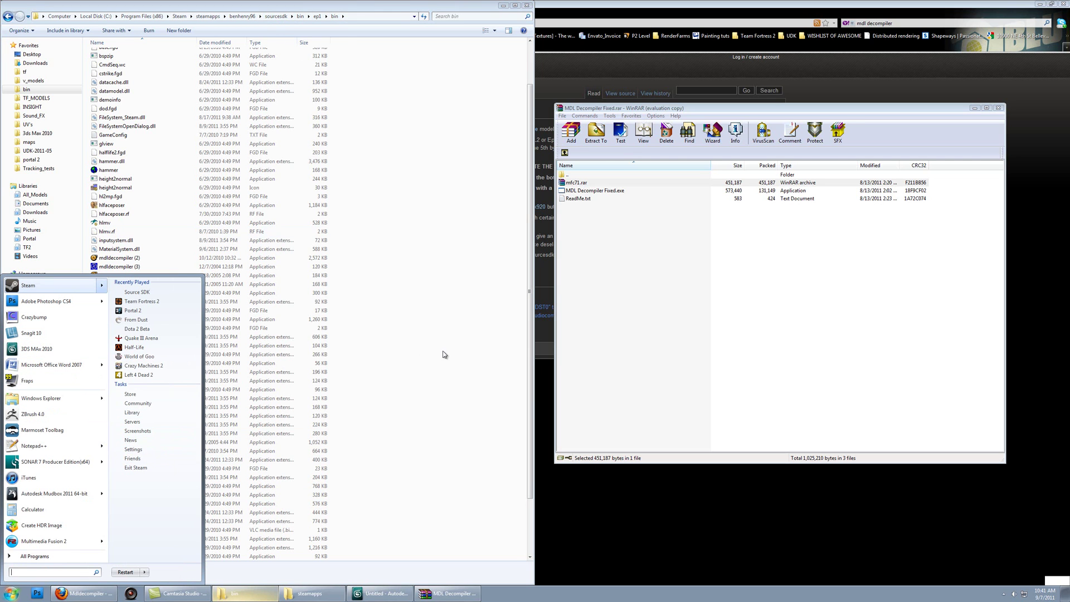
{"action": "left_click", "coordinate": [166, 413]}
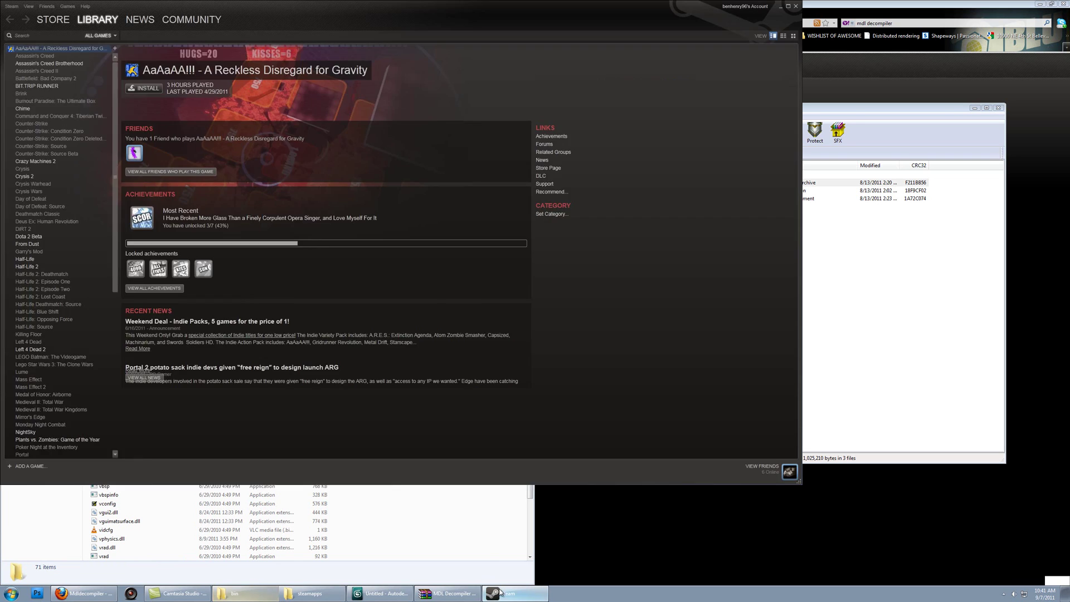
Step: Filter the Steam library to Tools to check Source SDK, then minimize Steam
{"action": "left_click", "coordinate": [493, 593]}
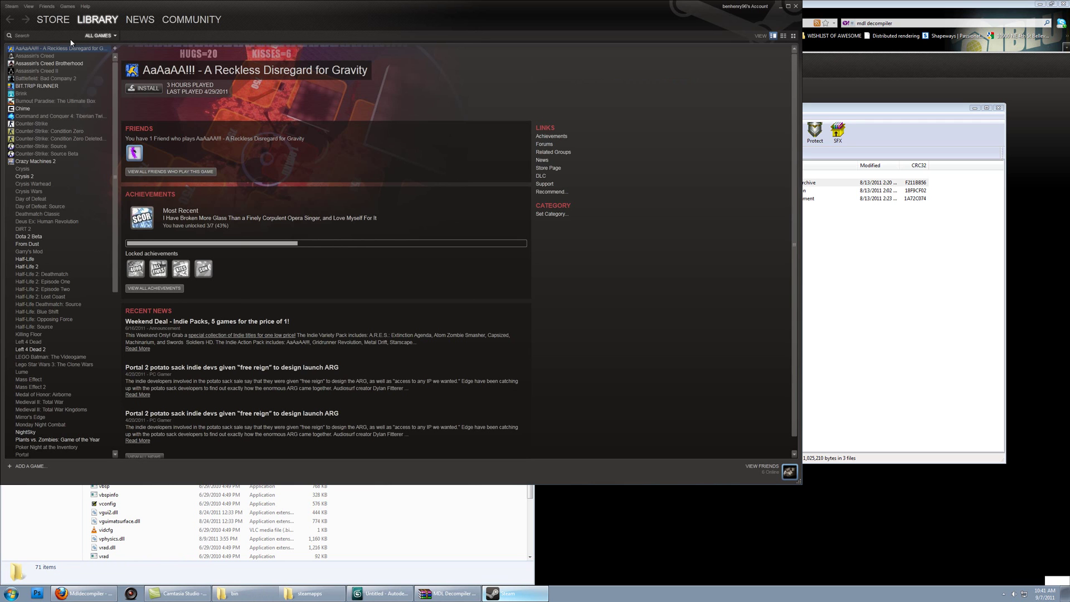
{"action": "left_click", "coordinate": [100, 36]}
{"action": "left_click", "coordinate": [98, 93]}
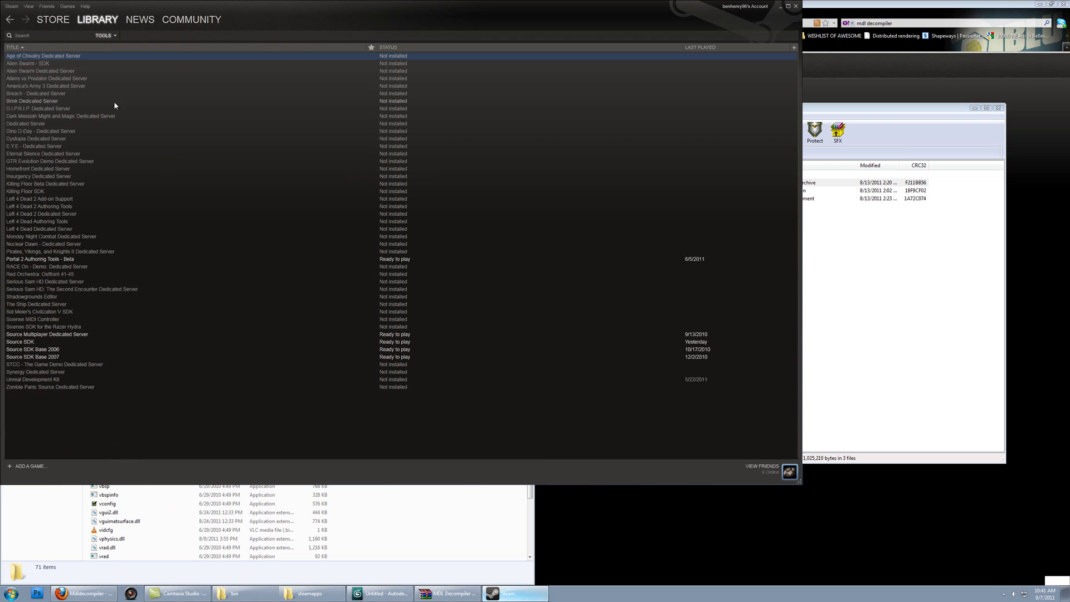
{"action": "left_click", "coordinate": [780, 7]}
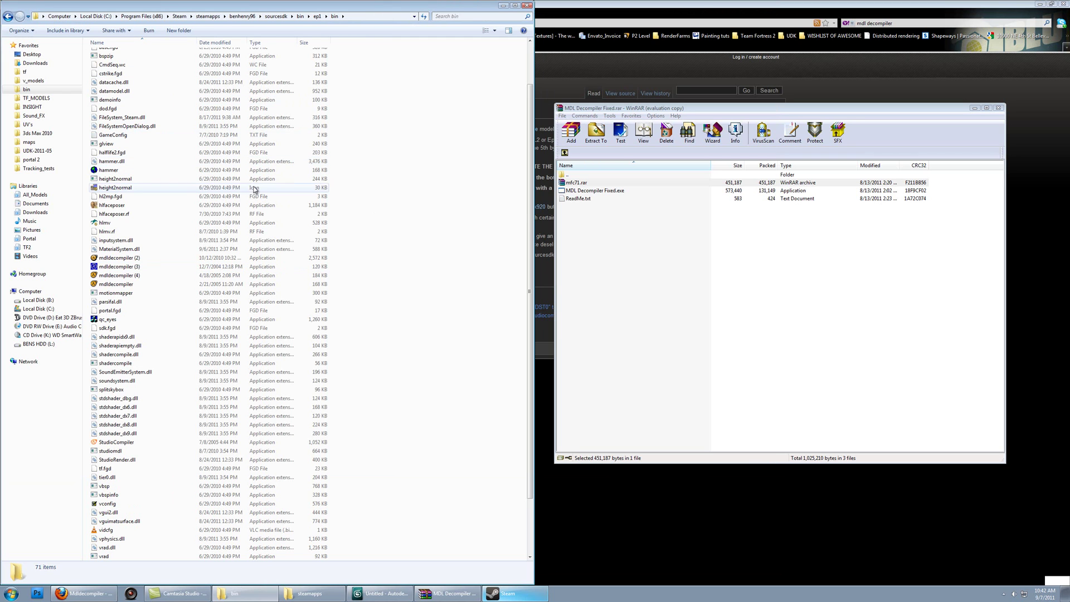
Step: Extract MDL Decompiler Fixed.exe, and mfc71.dll from the nested mfc71.rar, into the bin folder
{"action": "left_click", "coordinate": [598, 191]}
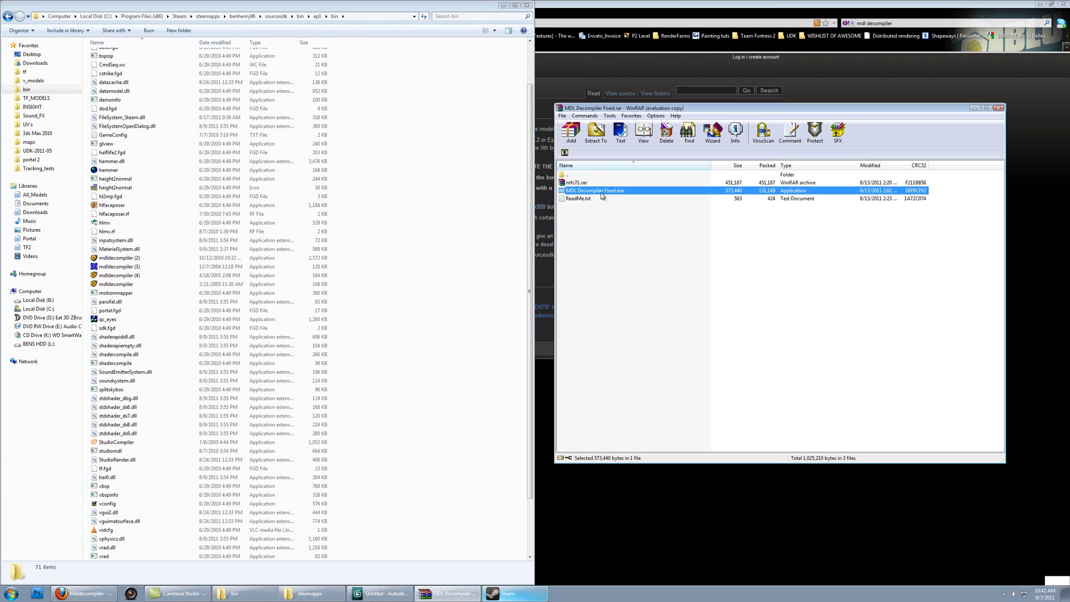
{"action": "left_click_drag", "start_coordinate": [605, 193], "coordinate": [389, 225]}
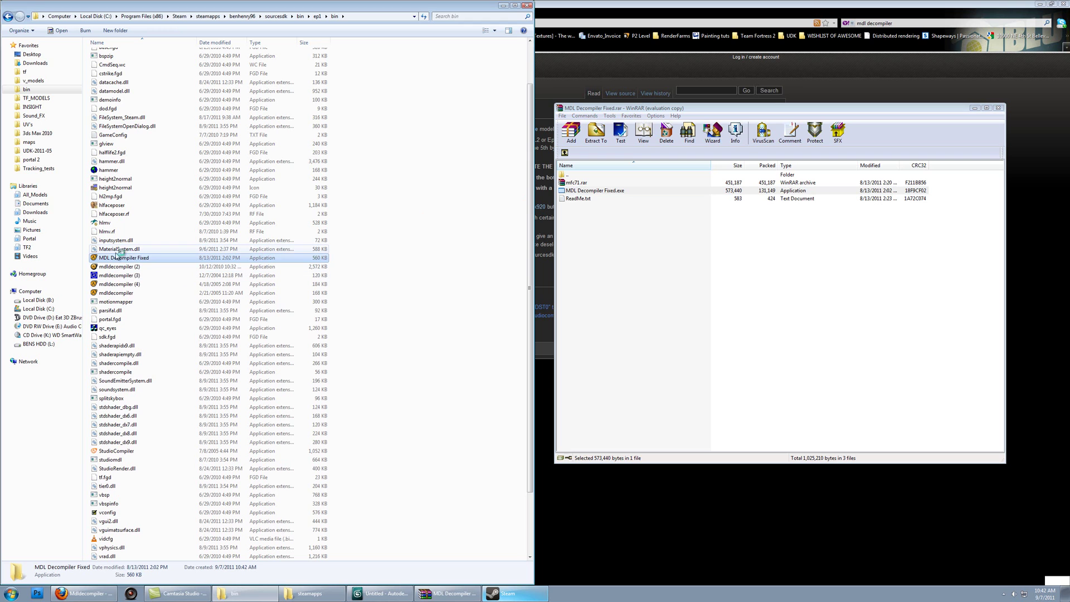
{"action": "left_click", "coordinate": [580, 183]}
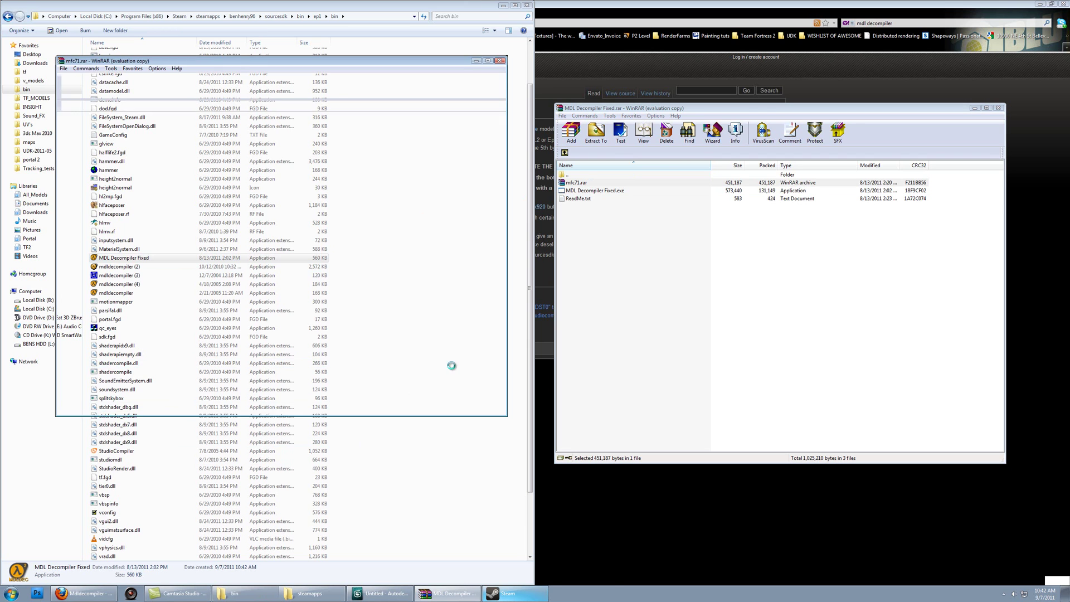
{"action": "left_click", "coordinate": [326, 240]}
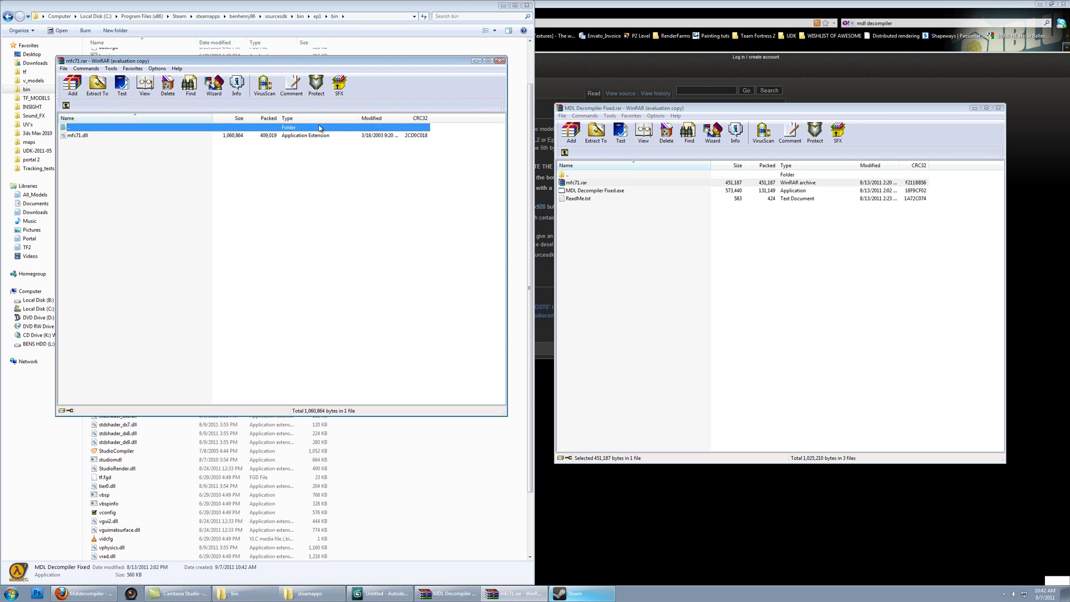
{"action": "left_click_drag", "start_coordinate": [335, 66], "coordinate": [864, 35]}
{"action": "left_click", "coordinate": [607, 105]}
{"action": "left_click_drag", "start_coordinate": [608, 108], "coordinate": [427, 248]}
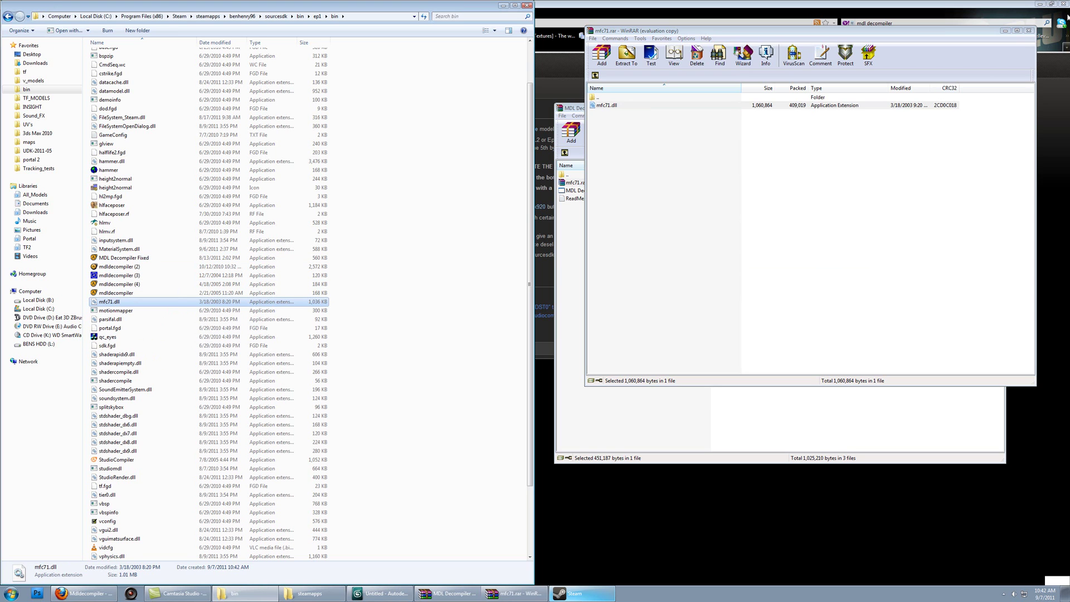
{"action": "left_click", "coordinate": [1029, 31]}
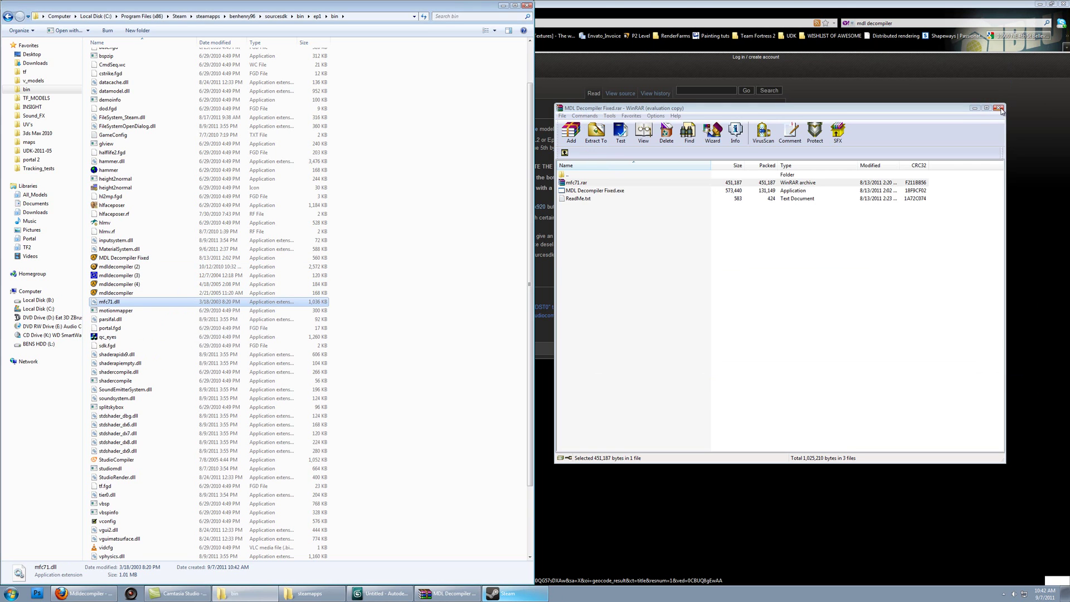
Step: Close the WinRAR archive and open 'team fortress 2 materials' from steamapps in GCFScape
{"action": "key", "text": "alt+F4"}
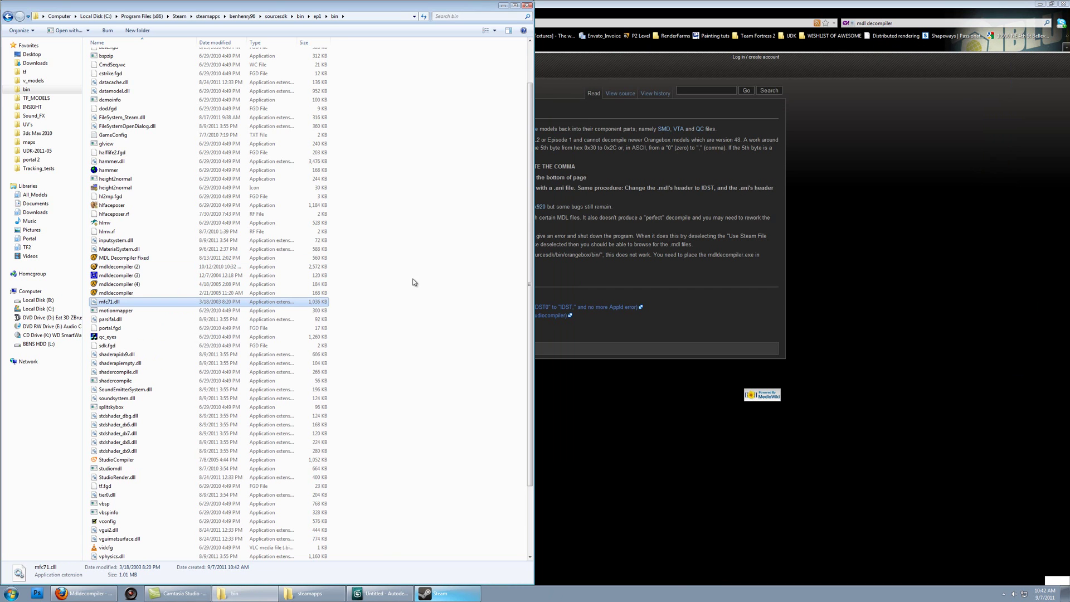
{"action": "left_click", "coordinate": [310, 594]}
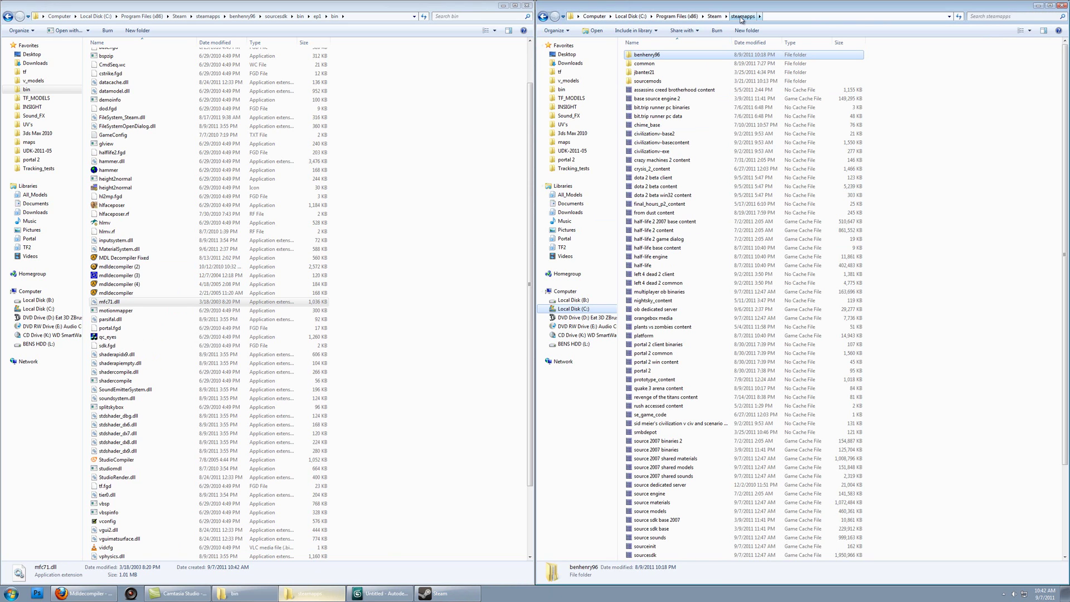
{"action": "left_click", "coordinate": [669, 302]}
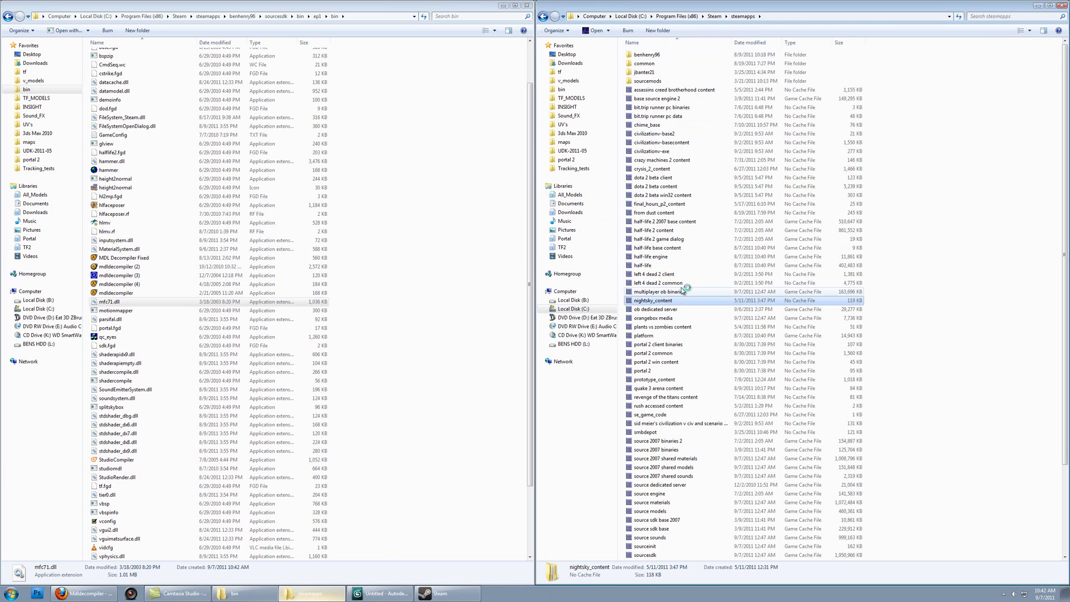
{"action": "scroll", "coordinate": [669, 304], "scroll_direction": "down", "scroll_amount": 4}
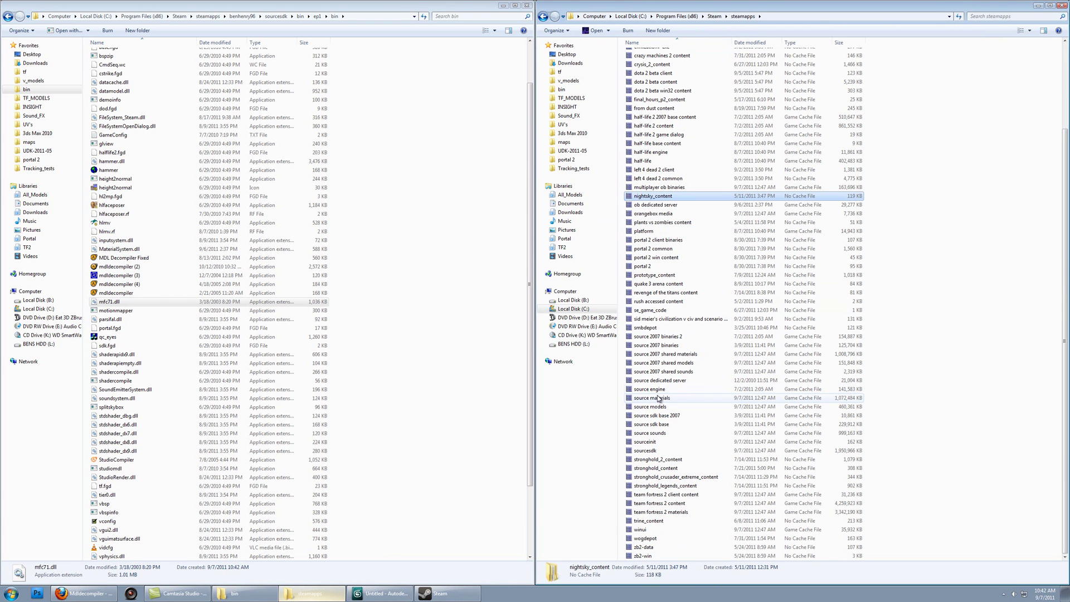
{"action": "left_click", "coordinate": [664, 513]}
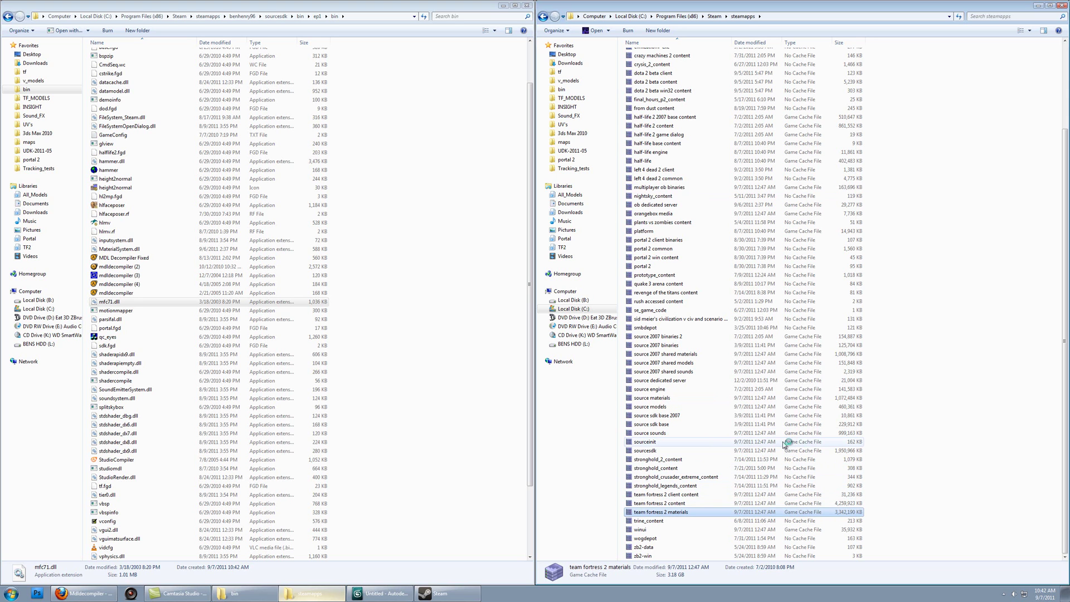
{"action": "double_click", "coordinate": [682, 510]}
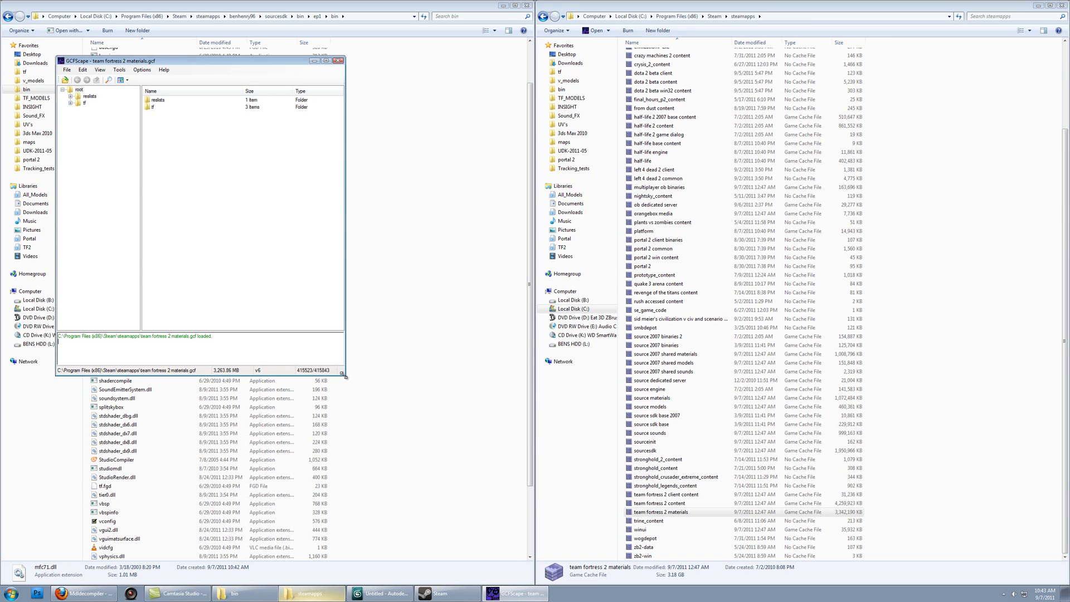
Step: Enlarge GCFScape and browse into the tf weapons c_models folder of the cache
{"action": "left_click_drag", "start_coordinate": [346, 376], "coordinate": [403, 447]}
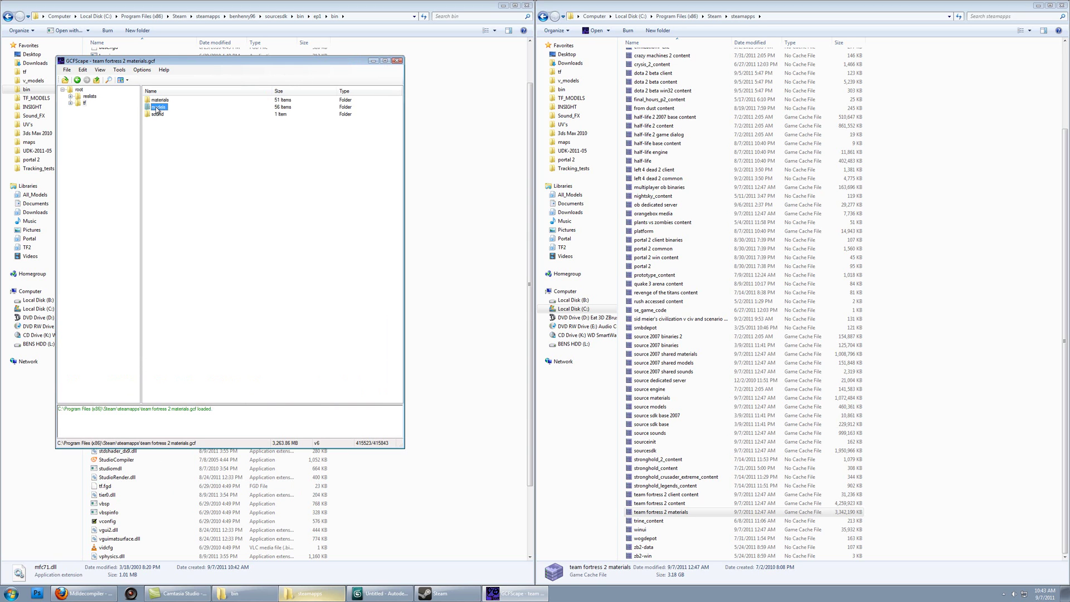
{"action": "double_click", "coordinate": [153, 107]}
{"action": "left_click", "coordinate": [162, 234]}
{"action": "scroll", "coordinate": [168, 226], "scroll_direction": "down", "scroll_amount": 4}
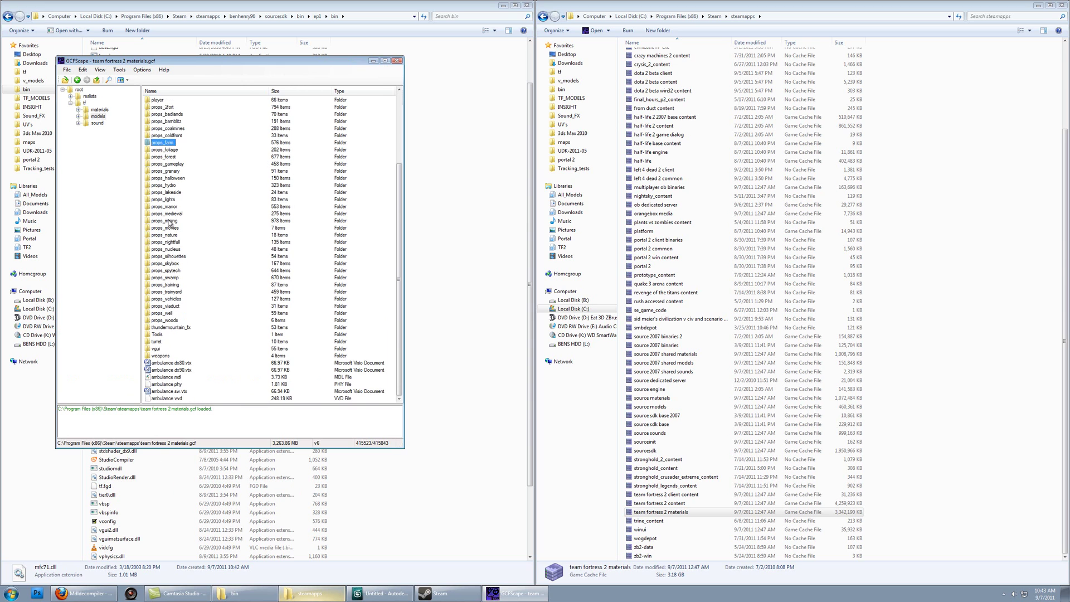
{"action": "left_click", "coordinate": [159, 356]}
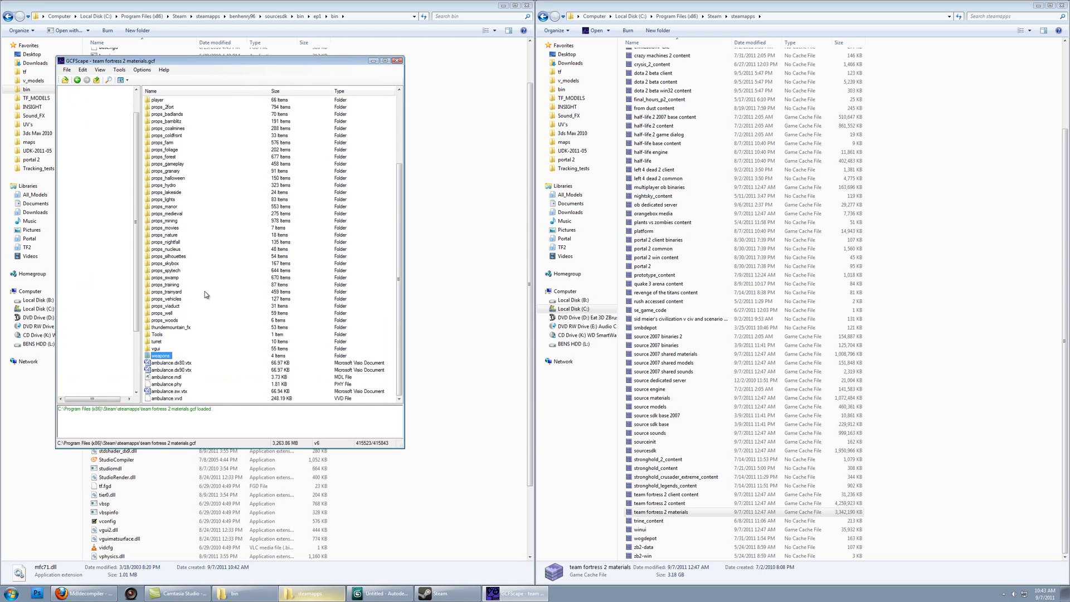
{"action": "key", "text": "Return"}
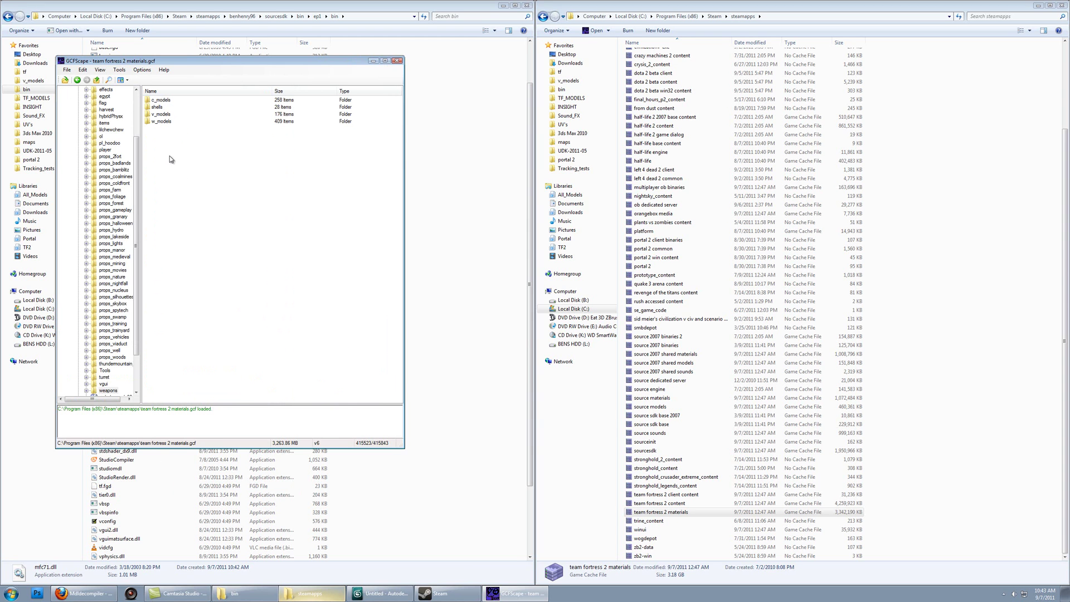
{"action": "double_click", "coordinate": [163, 102]}
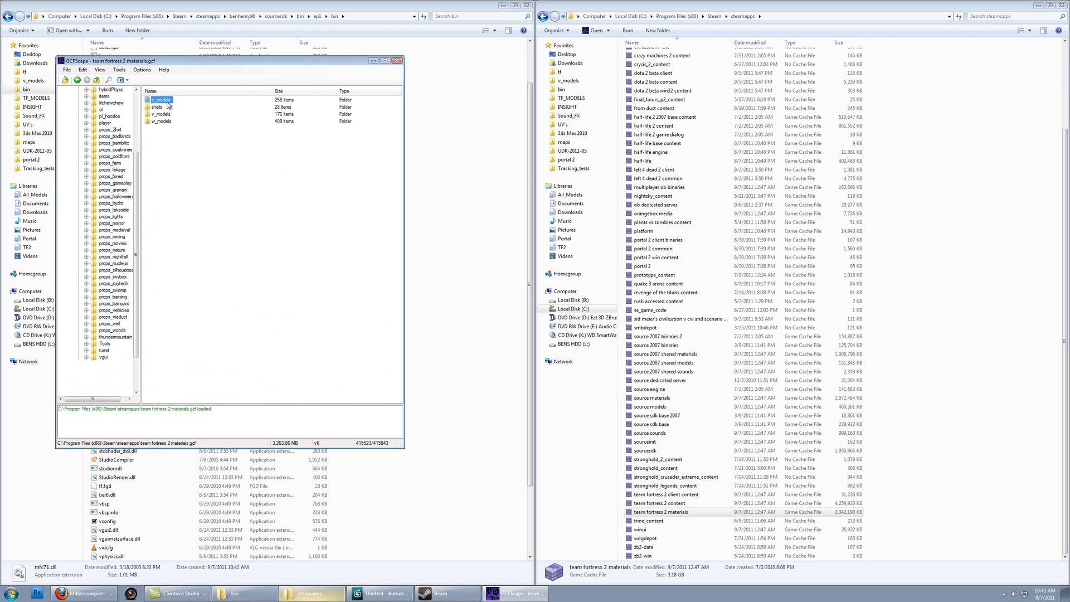
Step: Select the six c_dartgun files, from c_dartgun.dx80.vtx through c_dartgun.vvd
{"action": "scroll", "coordinate": [181, 218], "scroll_direction": "down", "scroll_amount": 11}
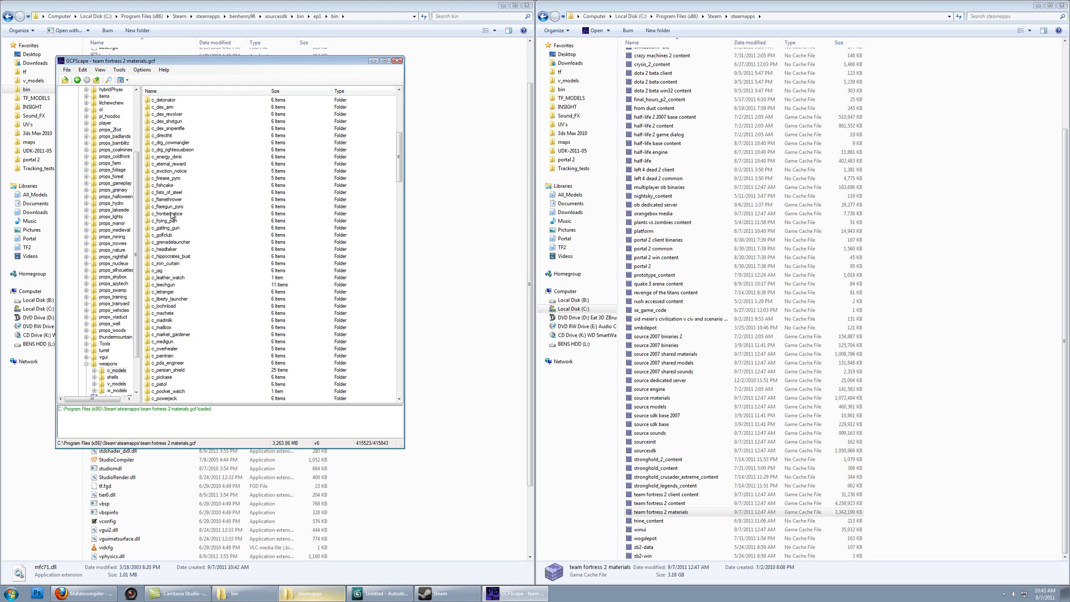
{"action": "left_click", "coordinate": [169, 215]}
{"action": "scroll", "coordinate": [184, 256], "scroll_direction": "down", "scroll_amount": 20}
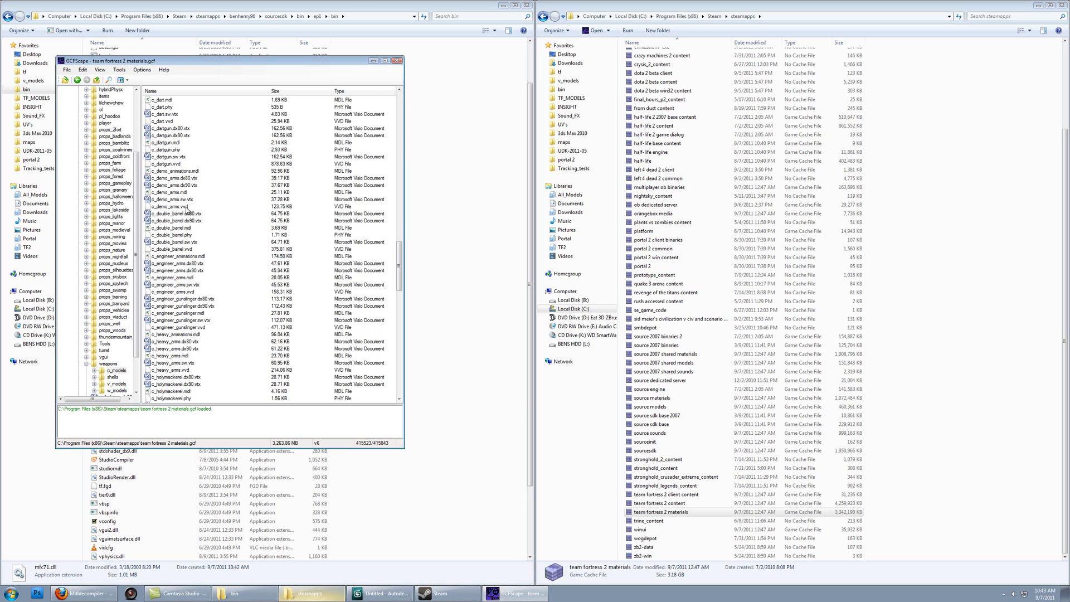
{"action": "left_click", "coordinate": [171, 129]}
{"action": "scroll", "coordinate": [174, 177], "scroll_direction": "up", "scroll_amount": 2}
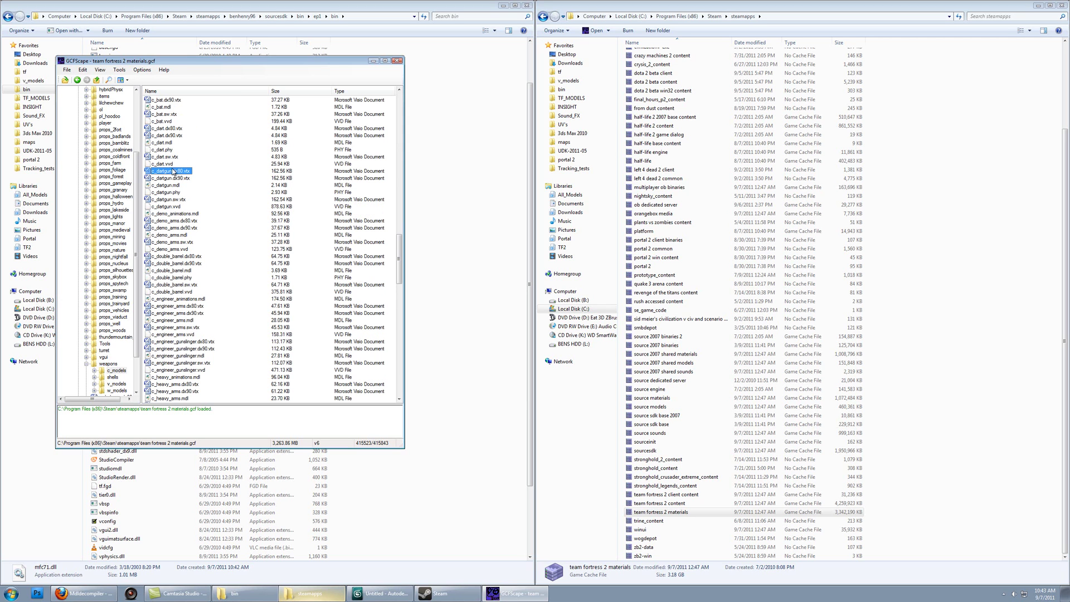
{"action": "left_click", "coordinate": [173, 207], "text": "shift"}
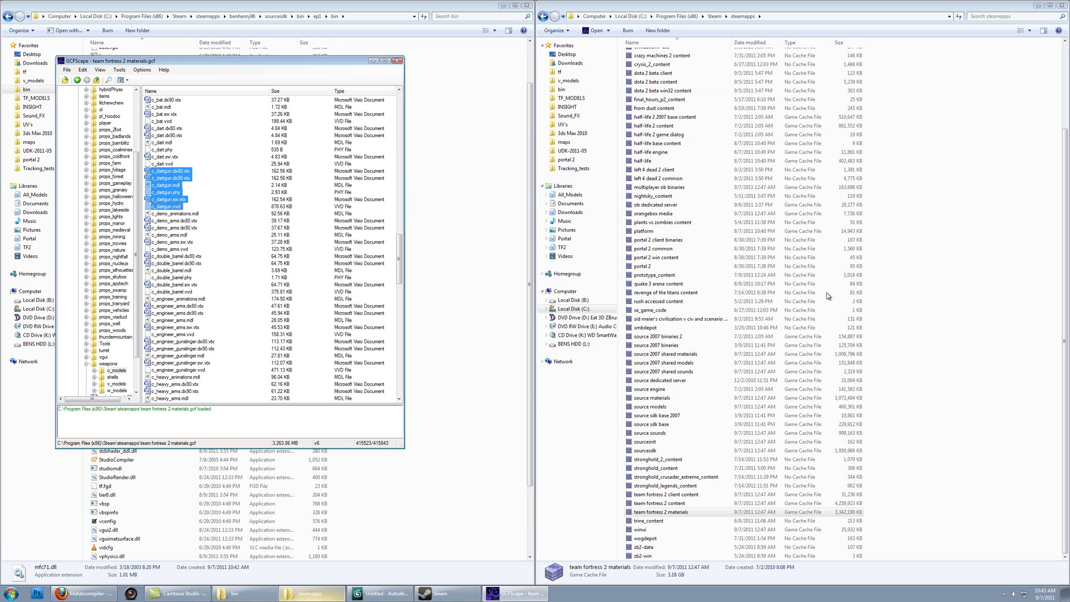
{"action": "left_click", "coordinate": [10, 593]}
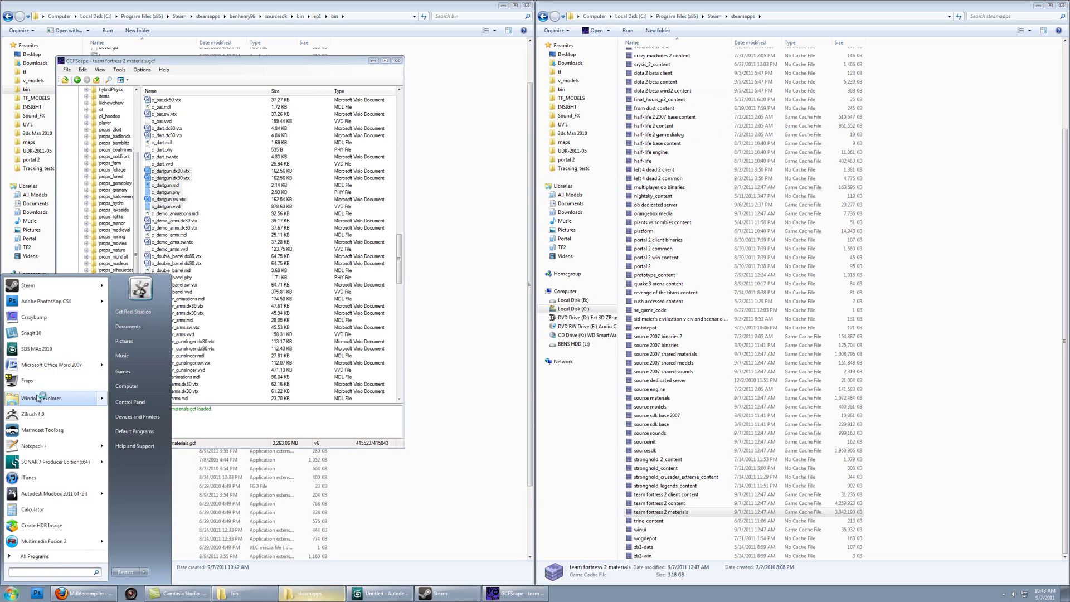
Step: Open a new Explorer window on the right at C:\Program Files (x86)\Steam\steamapps
{"action": "left_click", "coordinate": [42, 399]}
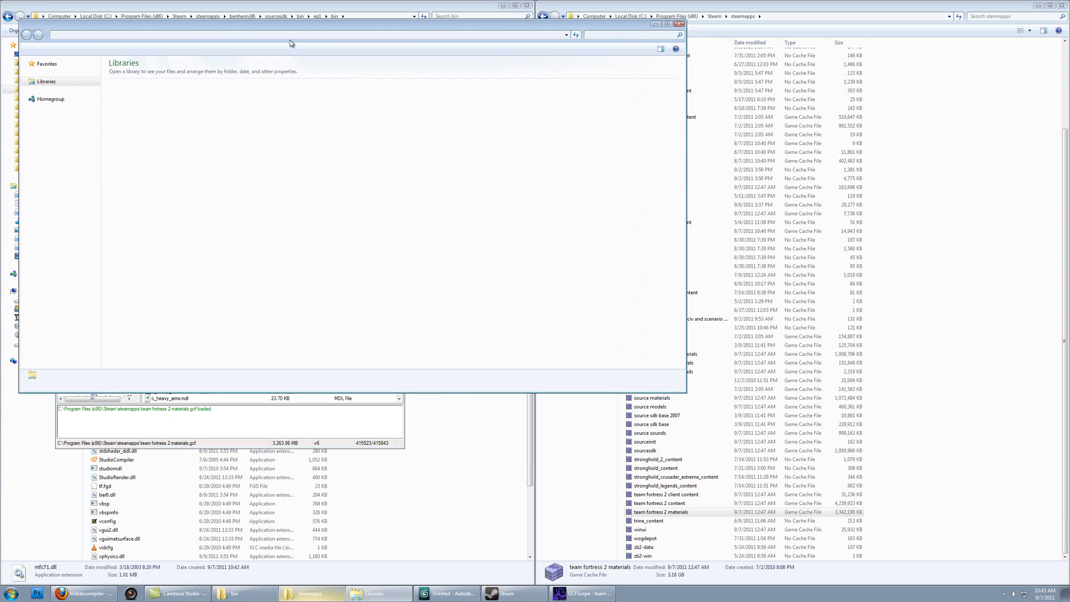
{"action": "left_click_drag", "start_coordinate": [294, 28], "coordinate": [660, 79]}
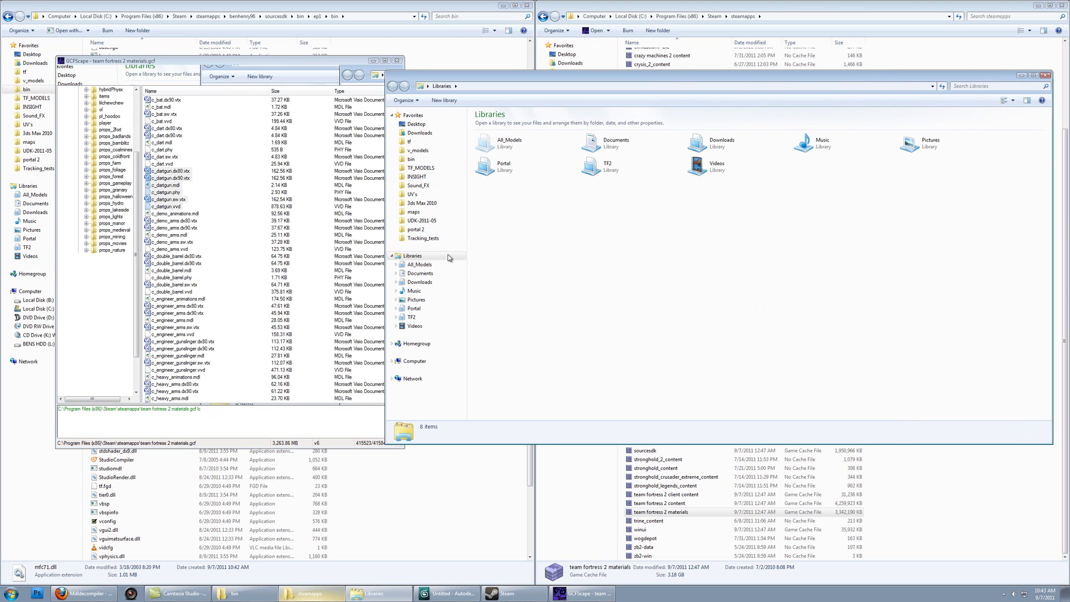
{"action": "left_click", "coordinate": [392, 361]}
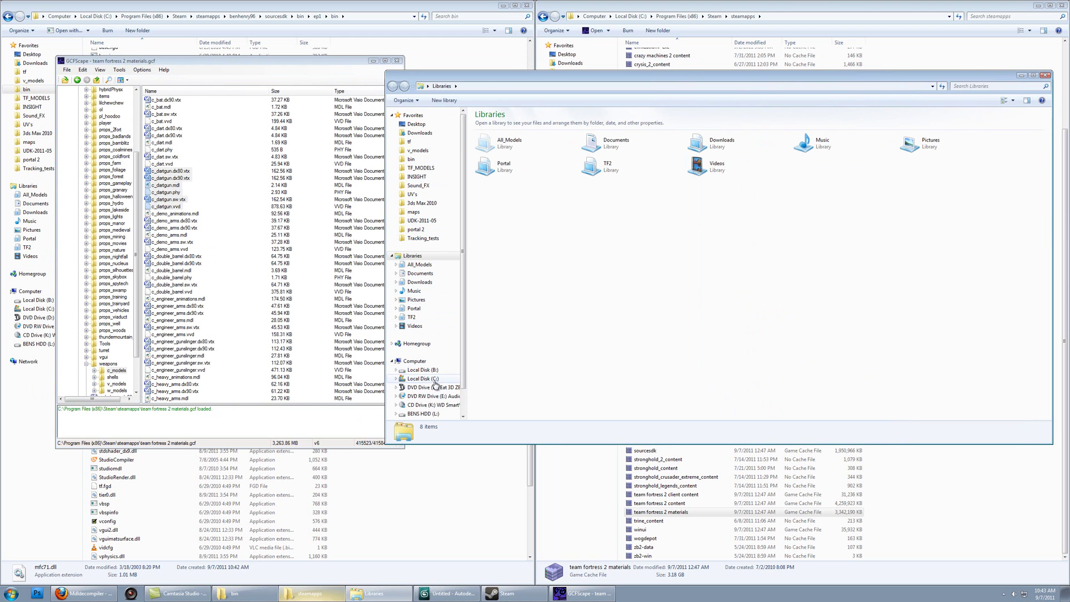
{"action": "left_click", "coordinate": [422, 379]}
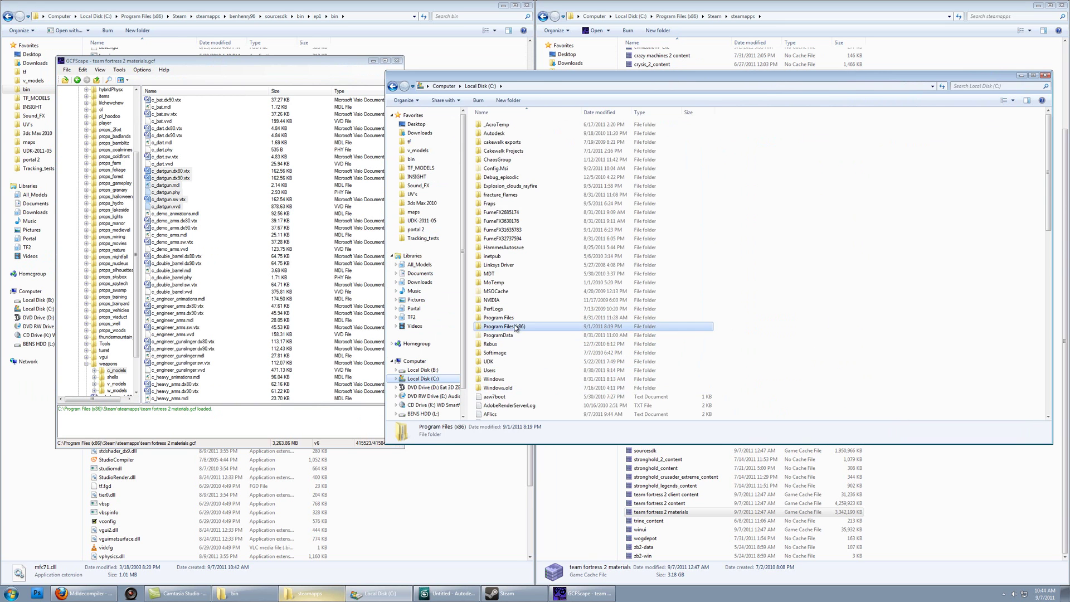
{"action": "double_click", "coordinate": [517, 326]}
{"action": "key", "text": "s"}
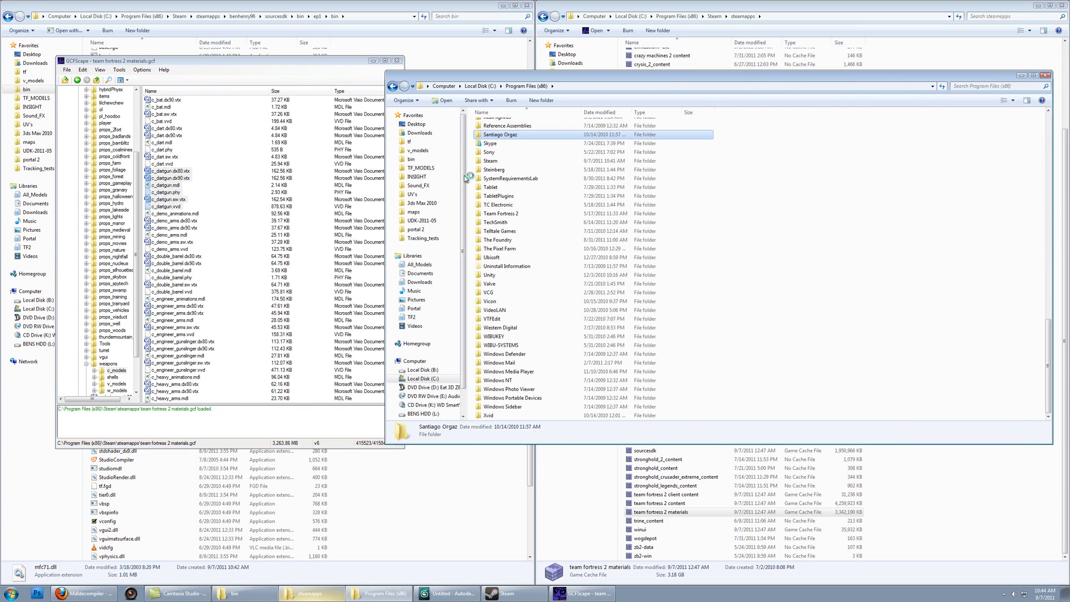
{"action": "double_click", "coordinate": [492, 160]}
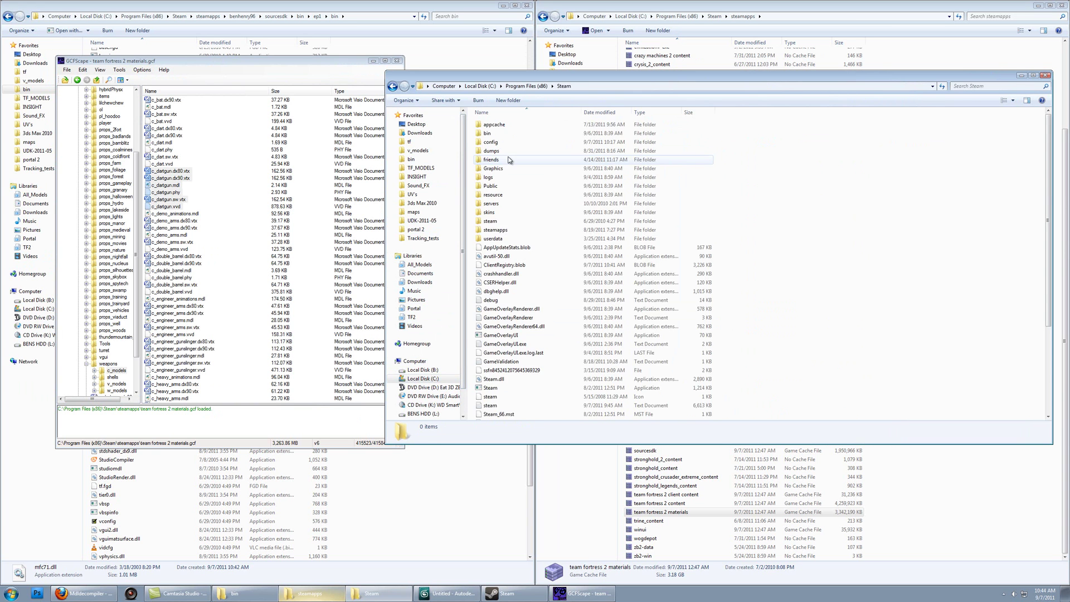
{"action": "double_click", "coordinate": [494, 229]}
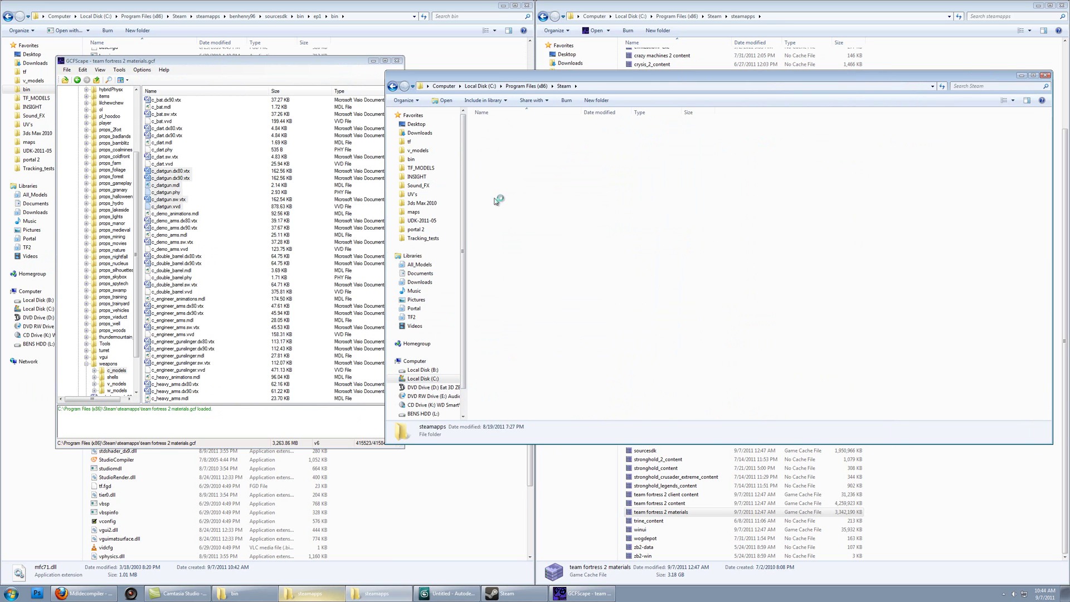
Step: Continue through the account folder, team fortress 2, tf, models and weapons into c_models
{"action": "double_click", "coordinate": [493, 124]}
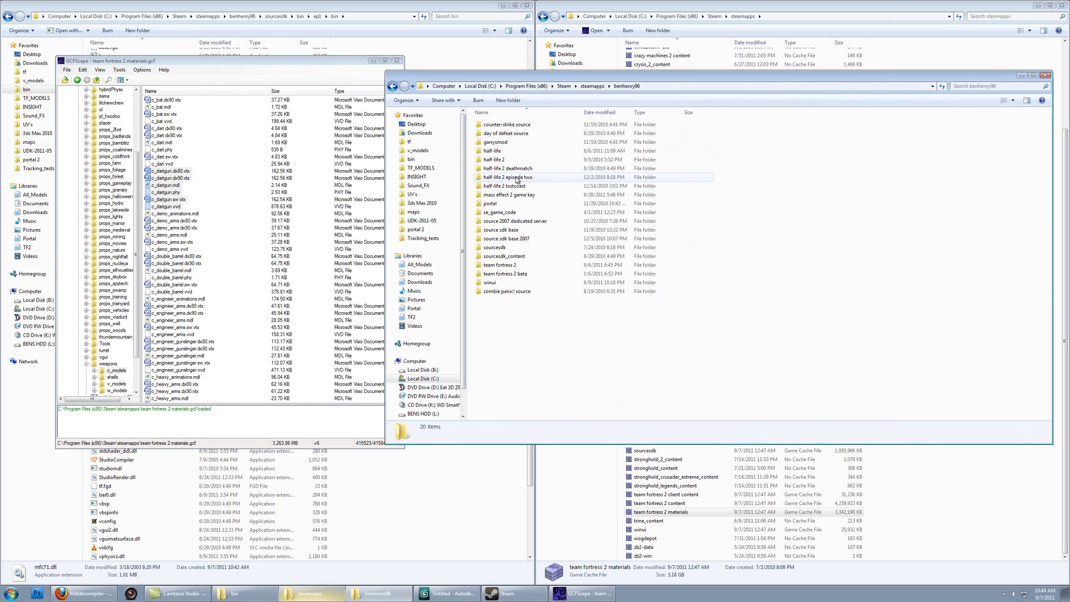
{"action": "double_click", "coordinate": [516, 266]}
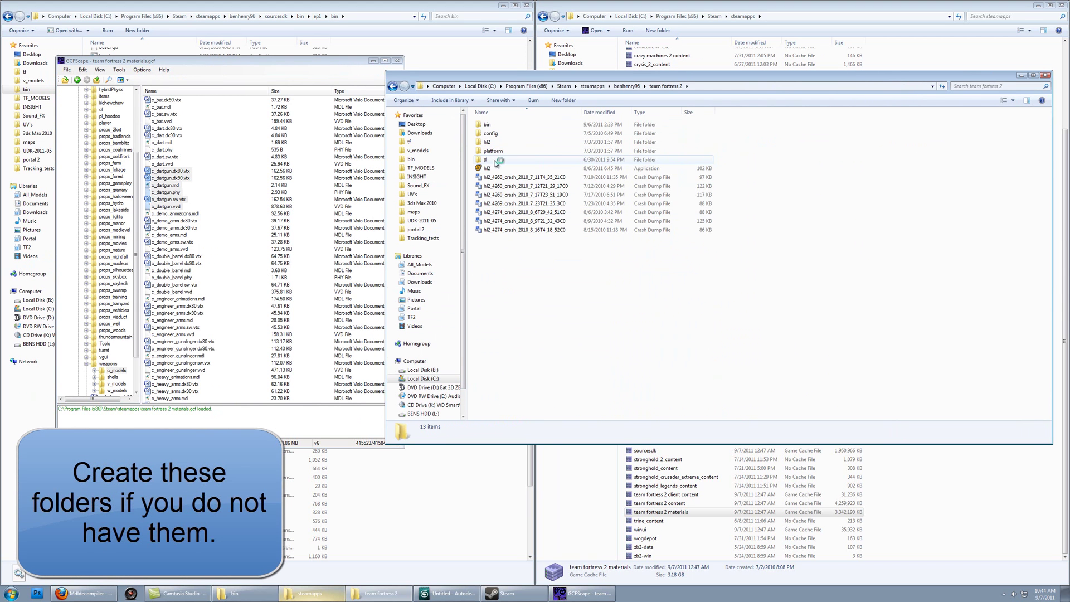
{"action": "double_click", "coordinate": [495, 161]}
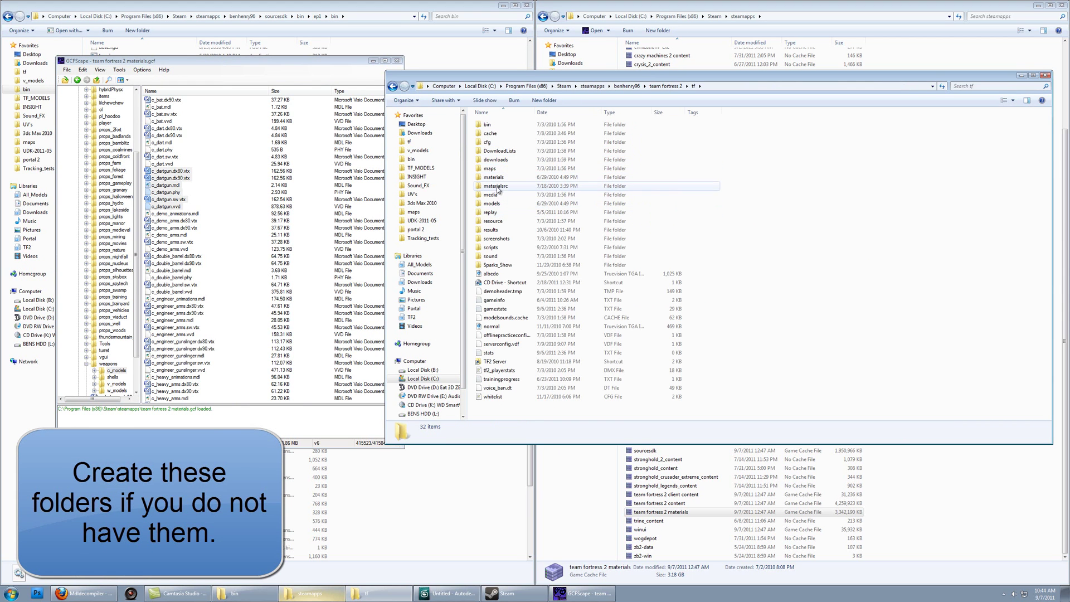
{"action": "double_click", "coordinate": [492, 203]}
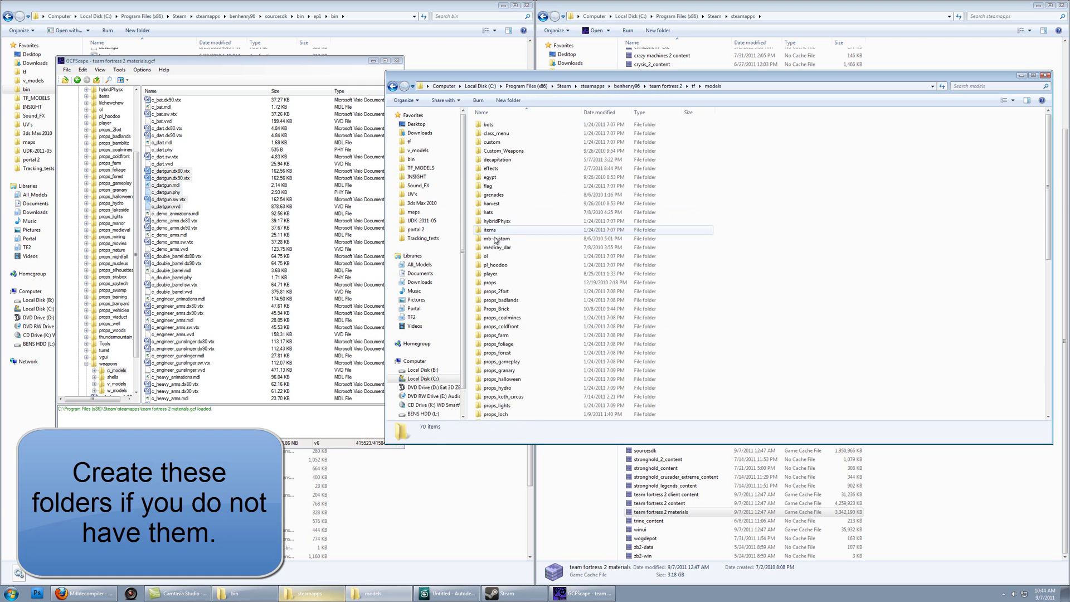
{"action": "left_click", "coordinate": [495, 378]}
{"action": "scroll", "coordinate": [484, 297], "scroll_direction": "down", "scroll_amount": 13}
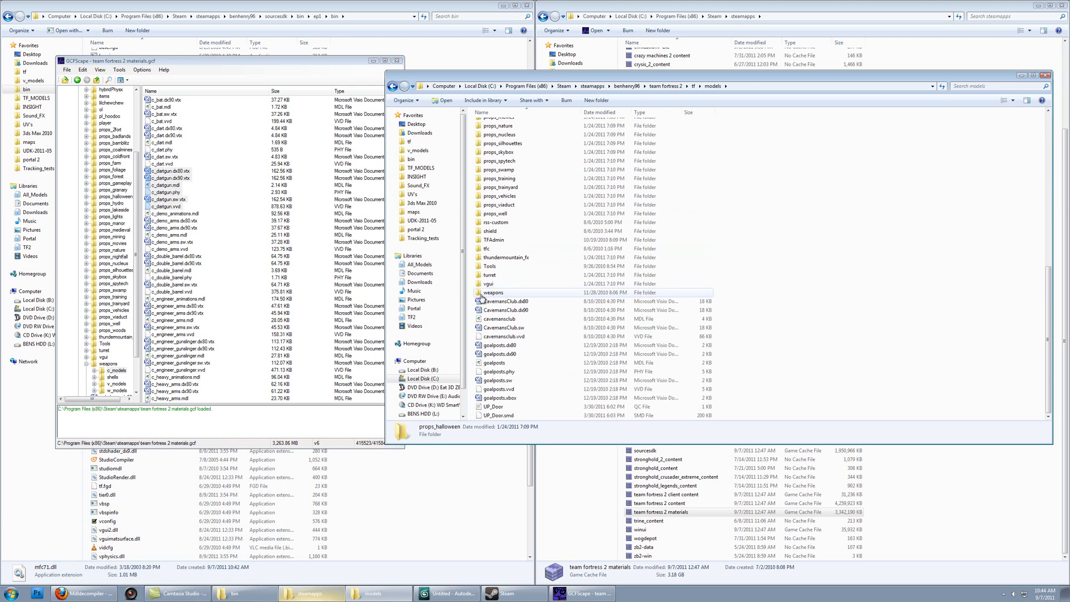
{"action": "double_click", "coordinate": [485, 293]}
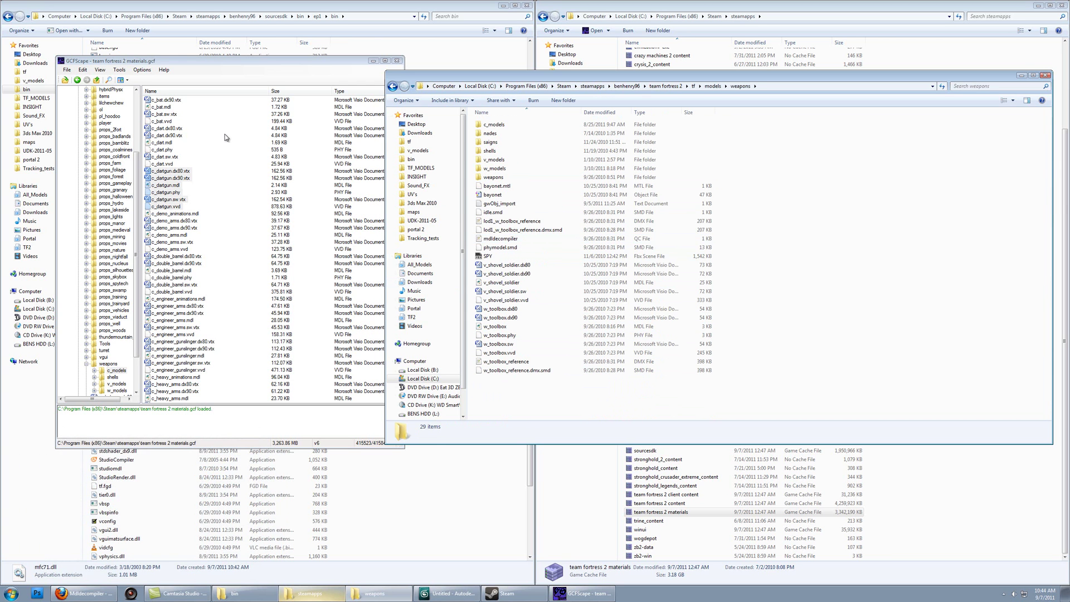
{"action": "left_click", "coordinate": [185, 66]}
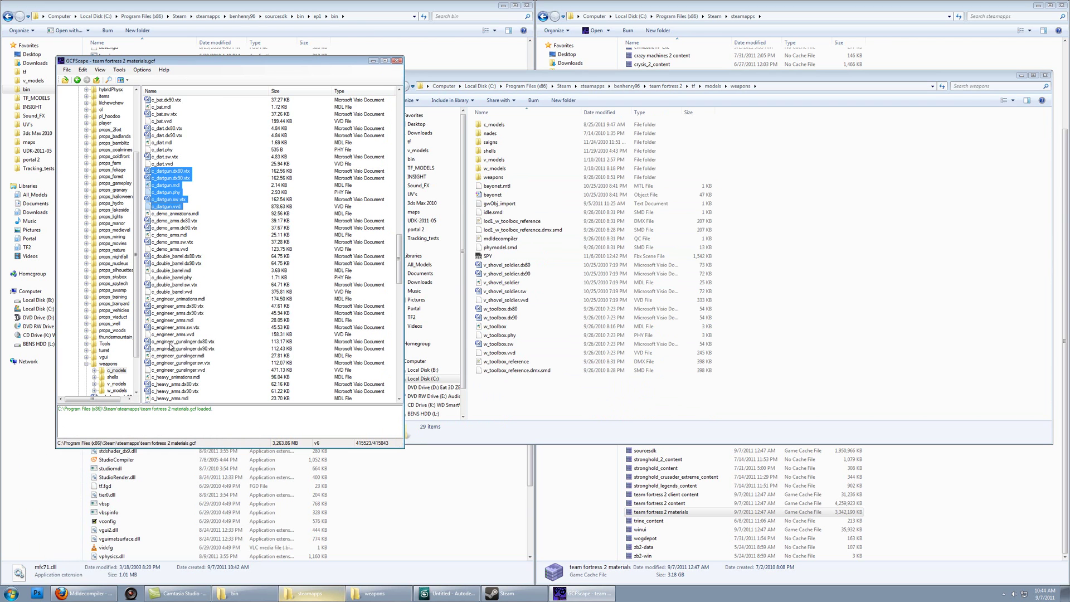
{"action": "left_click", "coordinate": [515, 125]}
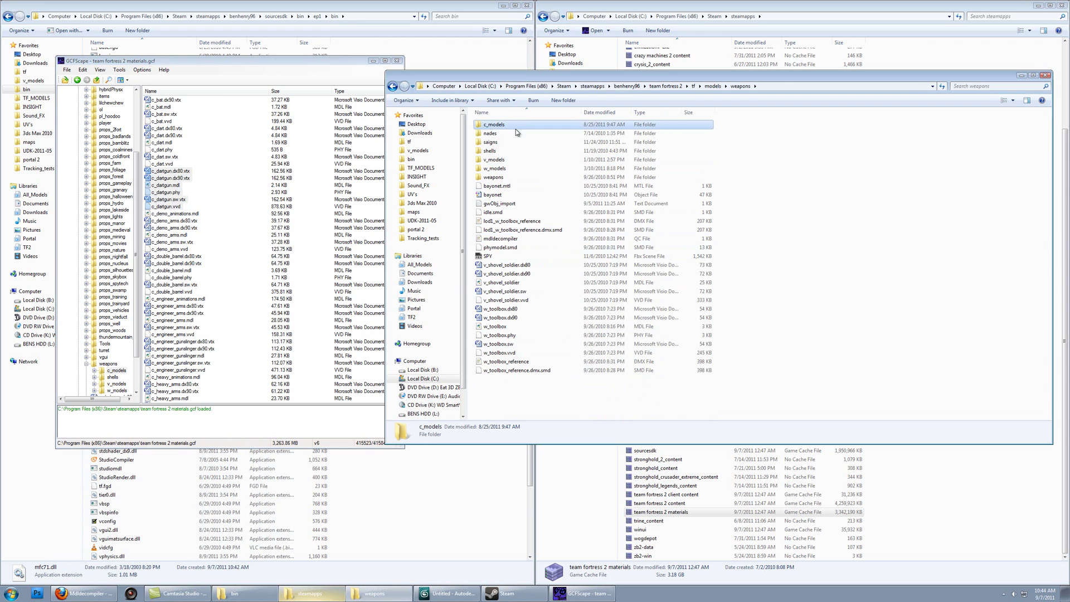
{"action": "key", "text": "Return"}
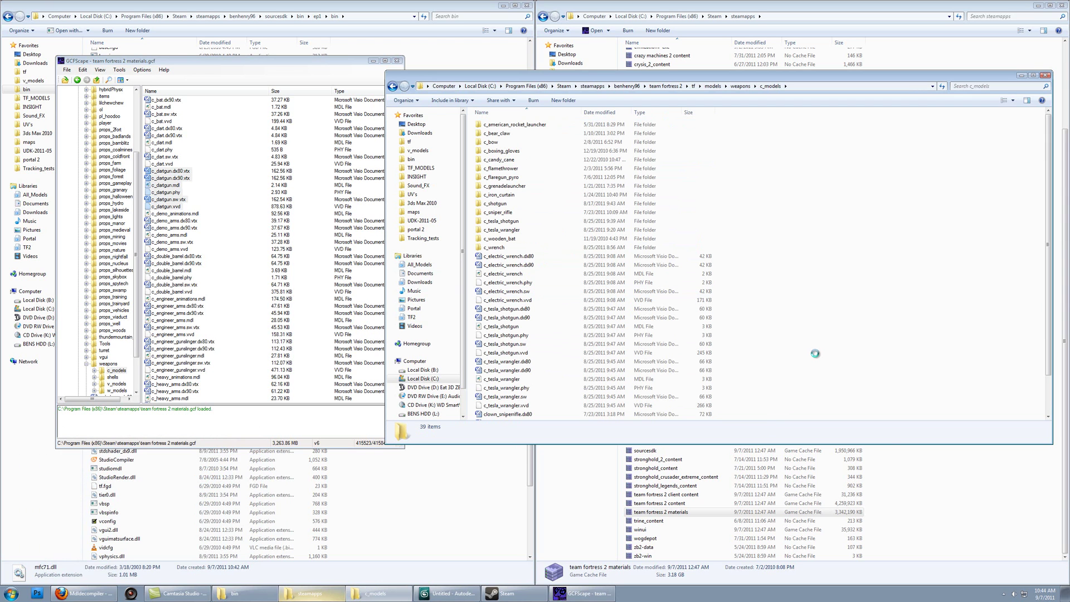
Step: Create a new folder named c_dartgun inside c_models
{"action": "right_click", "coordinate": [780, 341]}
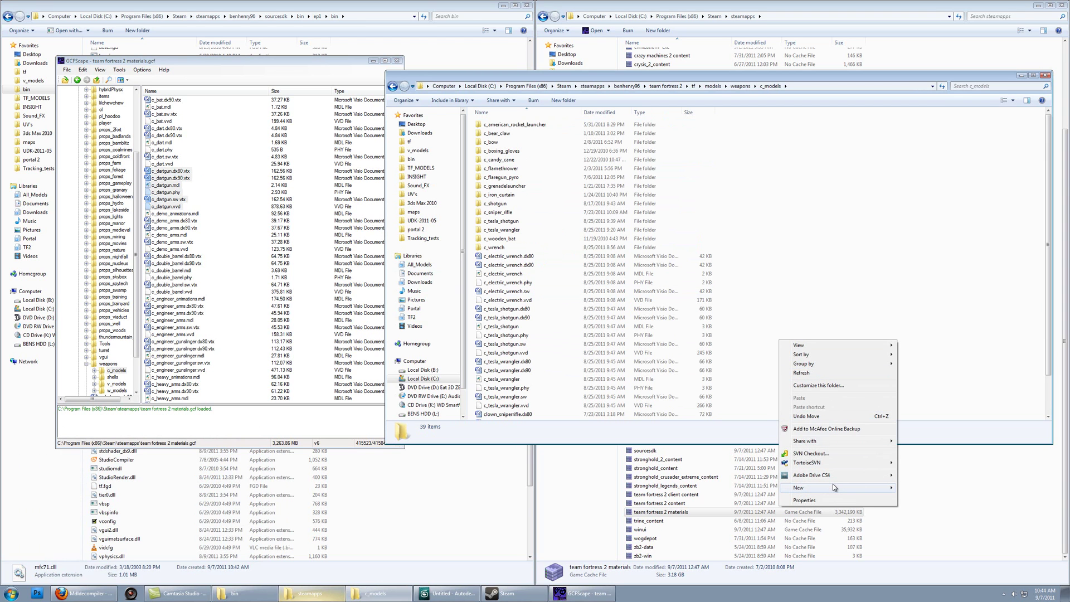
{"action": "mouse_move", "coordinate": [831, 488]}
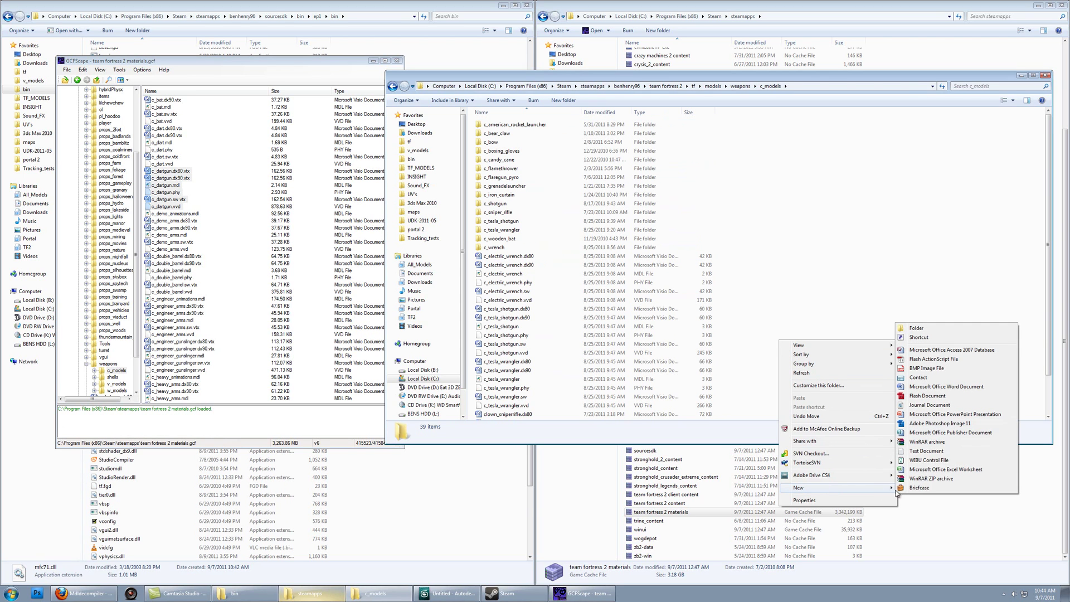
{"action": "left_click", "coordinate": [917, 330]}
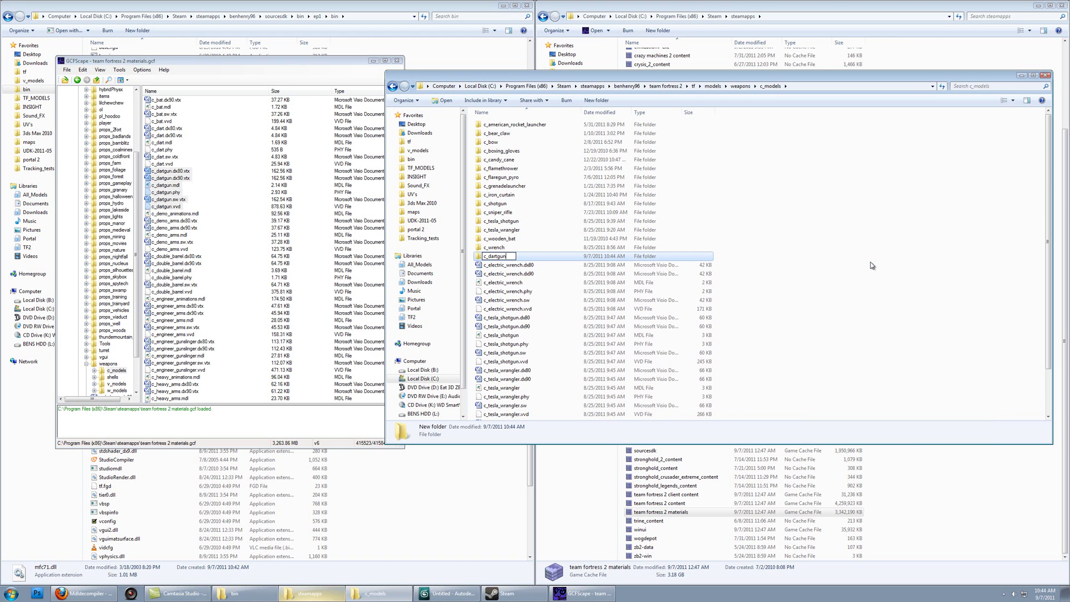
{"action": "key", "text": "Return"}
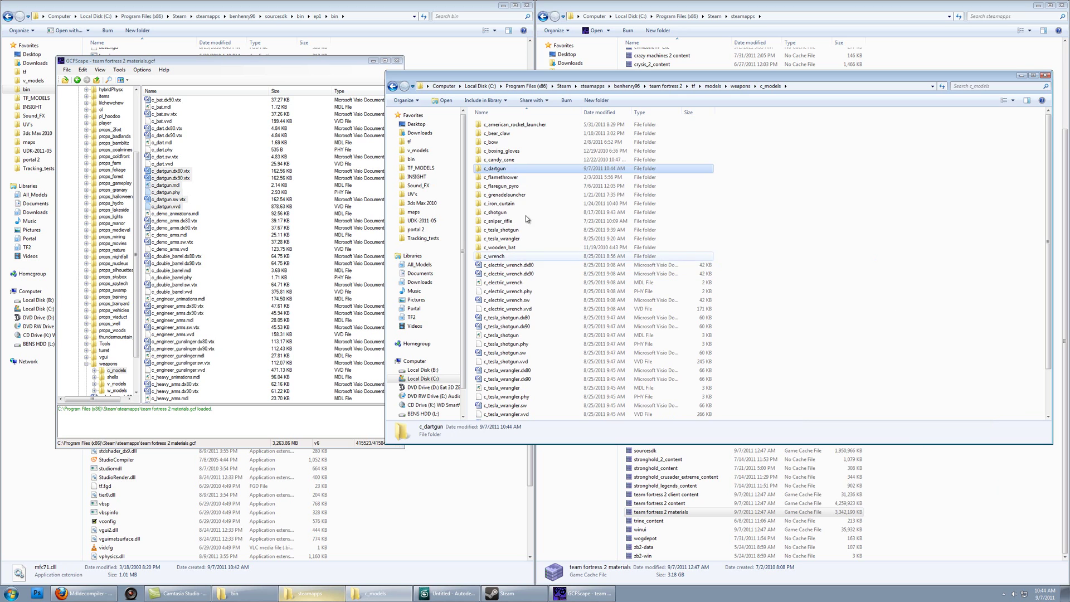
Step: Drag the six selected c_dartgun files from GCFScape into the c_dartgun folder
{"action": "double_click", "coordinate": [521, 167]}
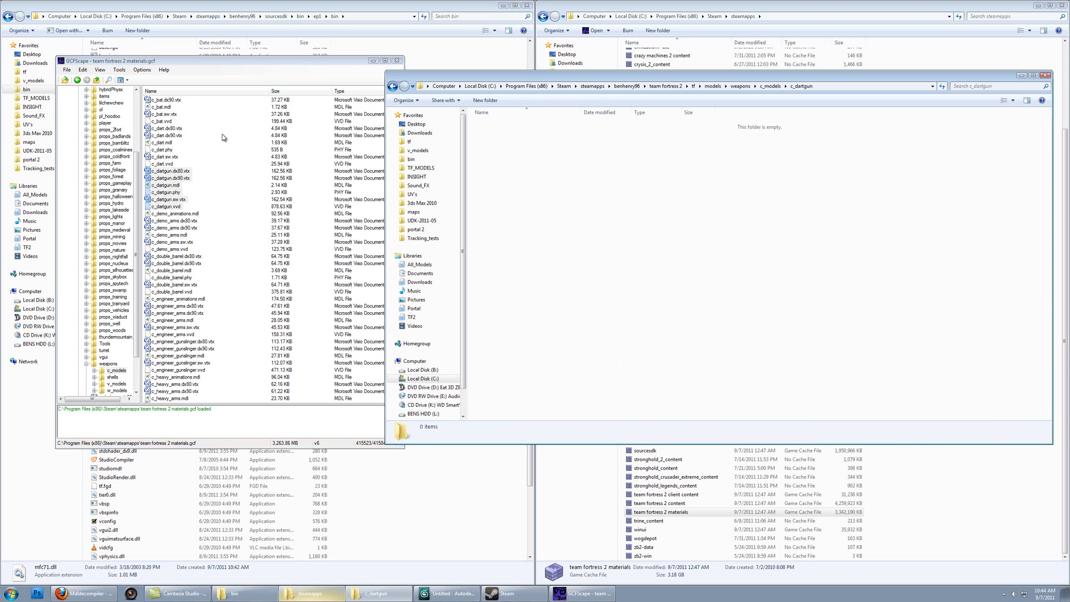
{"action": "left_click_drag", "start_coordinate": [159, 175], "coordinate": [483, 190]}
{"action": "left_click_drag", "start_coordinate": [550, 193], "coordinate": [549, 193]}
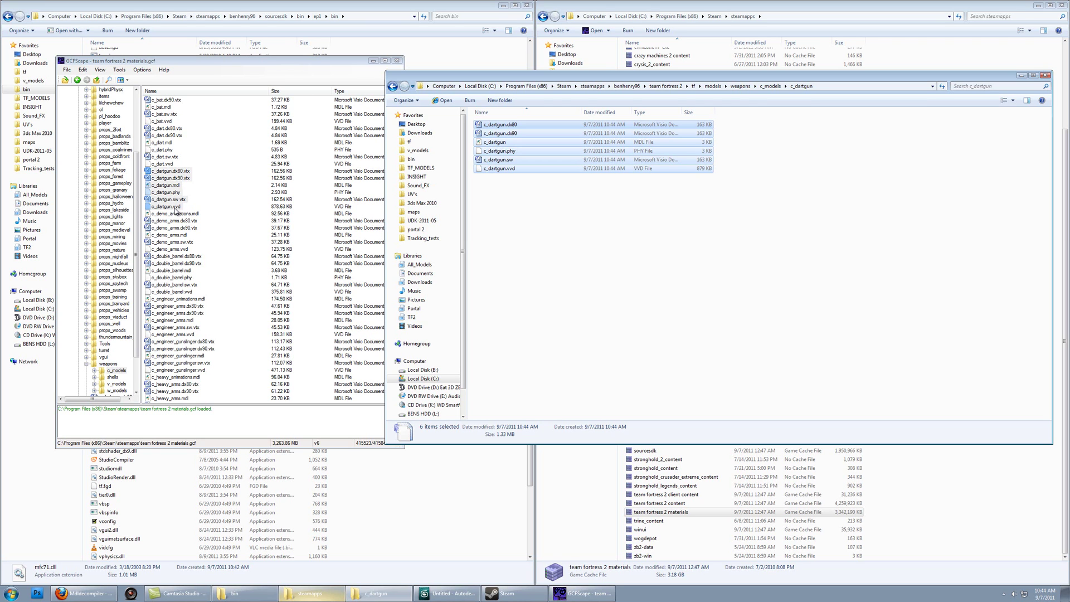
Step: Make an empty 'Decompiled' subfolder in c_dartgun and switch back to the Source SDK bin window
{"action": "left_click", "coordinate": [585, 240]}
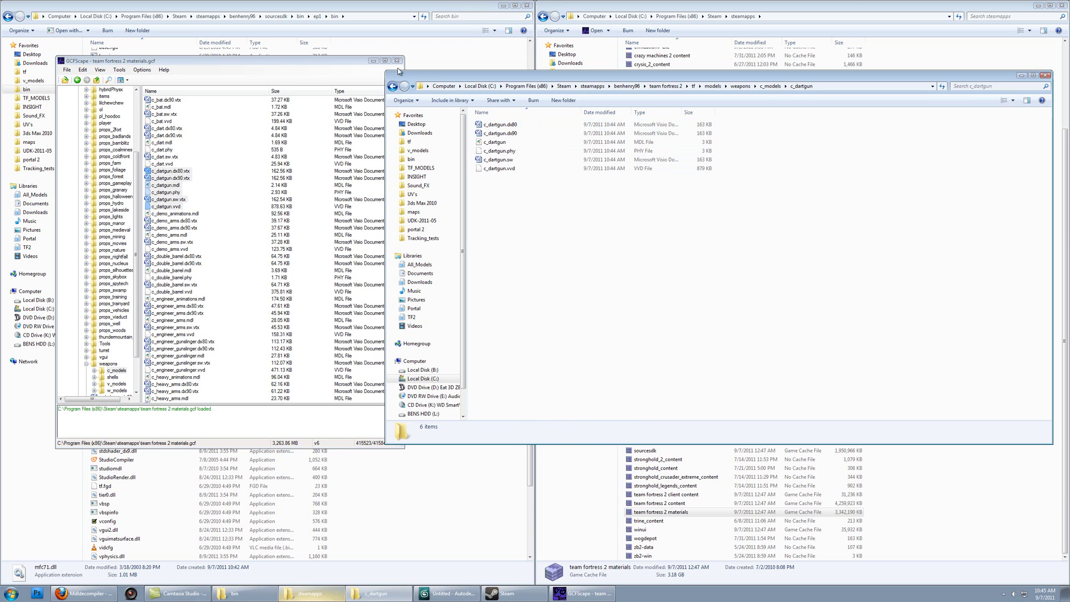
{"action": "right_click", "coordinate": [517, 225]}
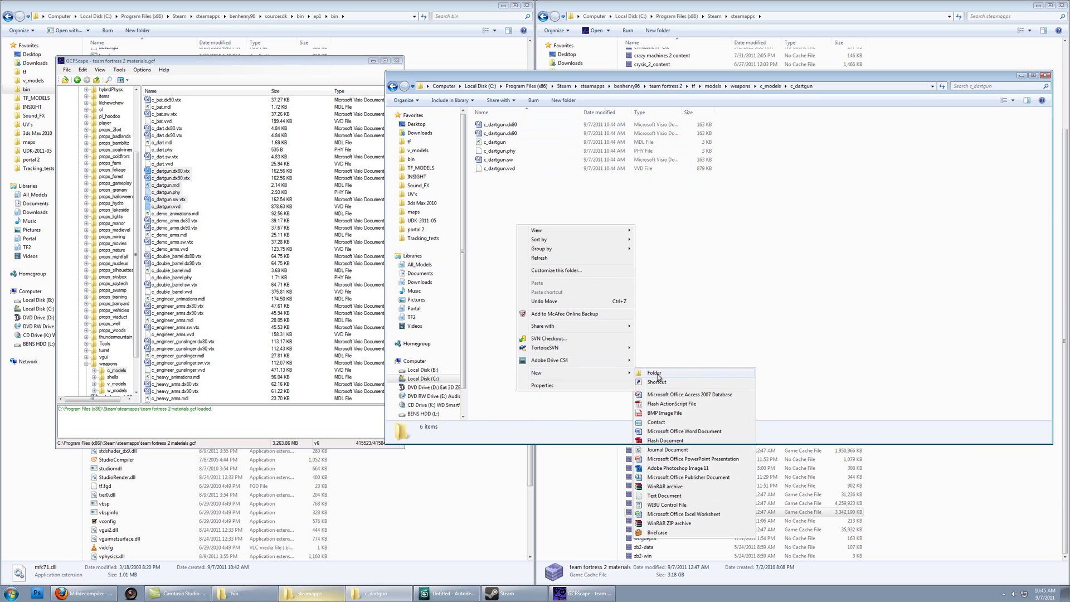
{"action": "left_click", "coordinate": [655, 372]}
{"action": "type", "text": "Decompiled"}
{"action": "key", "text": "Return"}
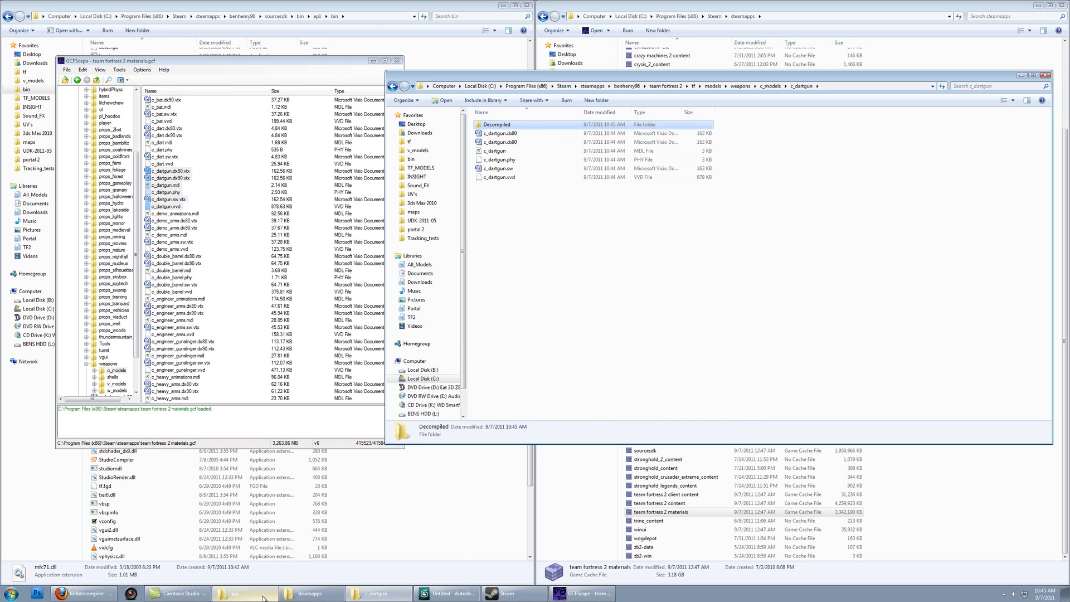
{"action": "left_click", "coordinate": [245, 593]}
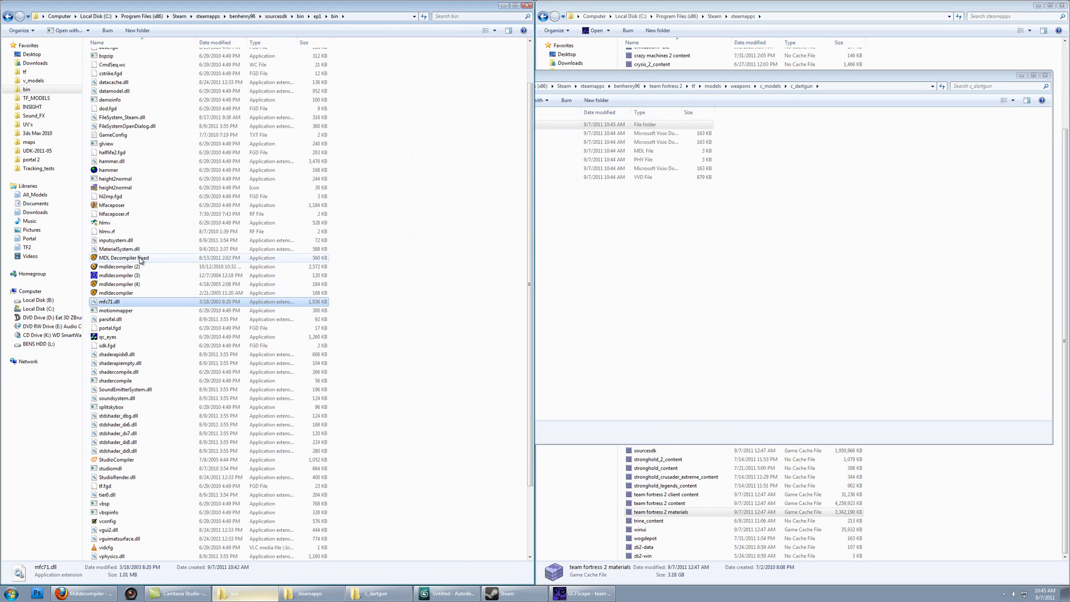
Step: Launch MDL Decompiler Fixed and start browsing for the model file from Local Disk (C:)
{"action": "double_click", "coordinate": [141, 259]}
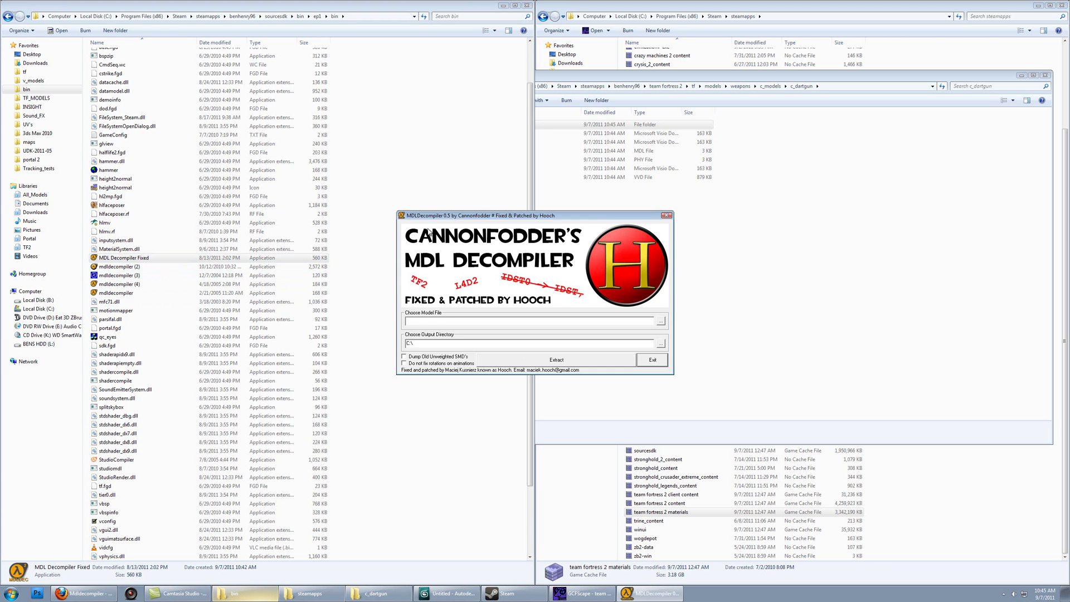
{"action": "left_click_drag", "start_coordinate": [436, 219], "coordinate": [236, 184]}
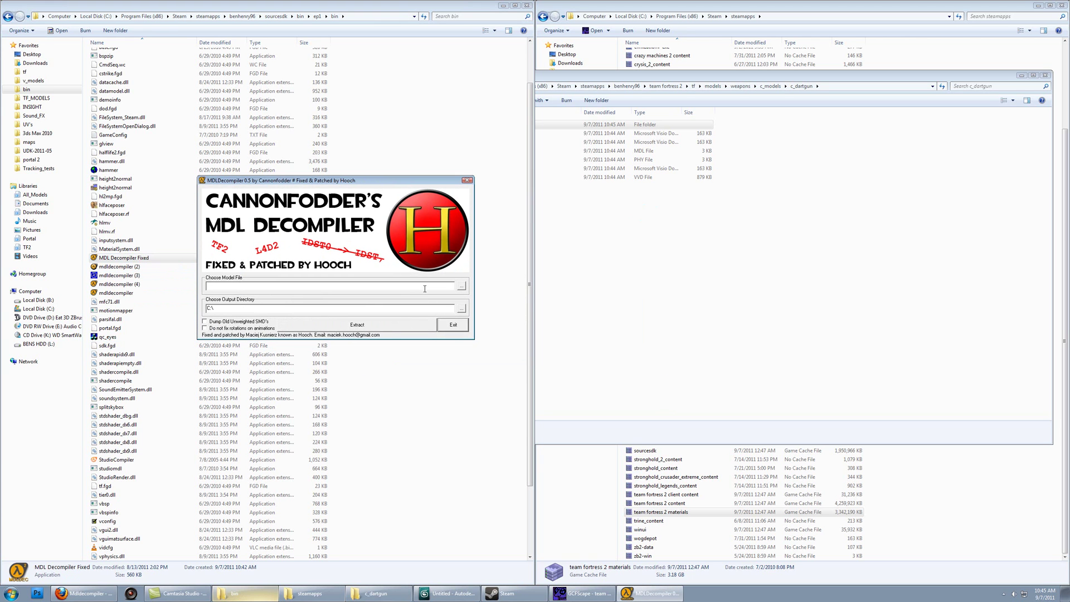
{"action": "left_click", "coordinate": [463, 287]}
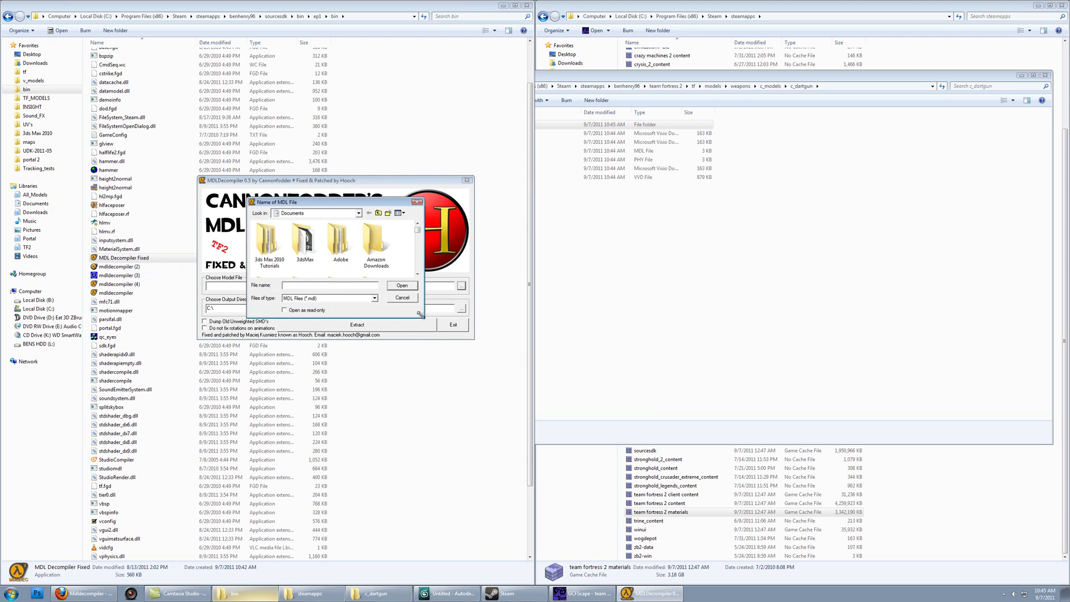
{"action": "left_click_drag", "start_coordinate": [419, 315], "coordinate": [633, 488]}
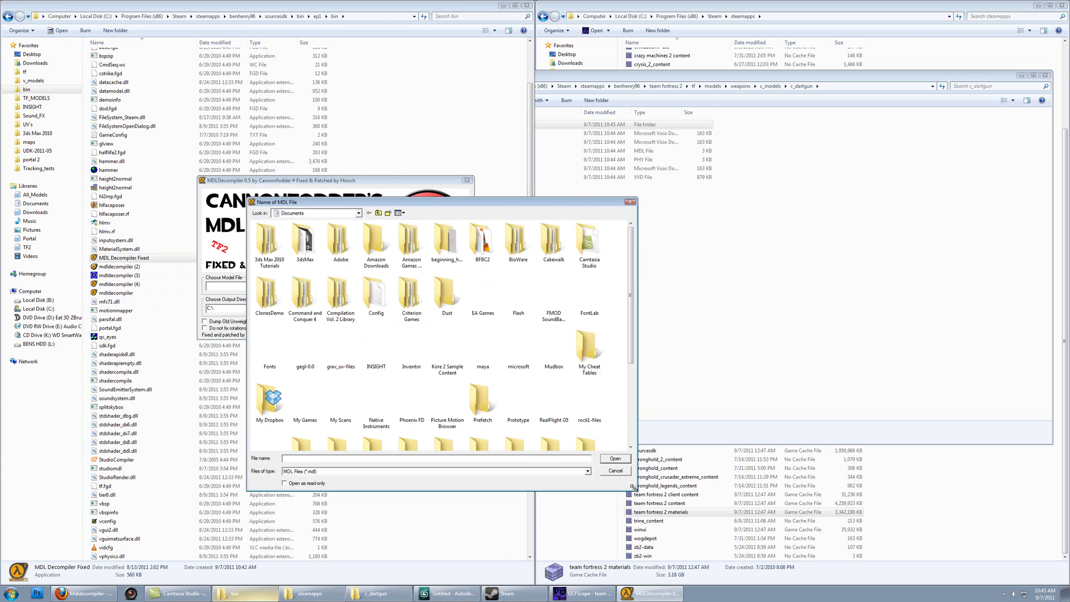
{"action": "left_click", "coordinate": [379, 213]}
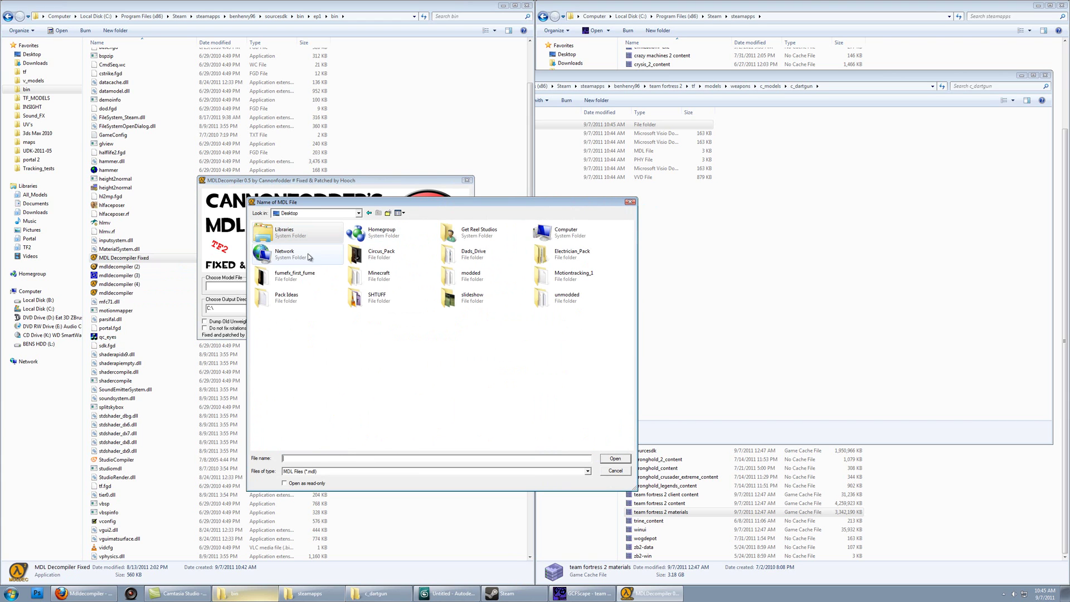
{"action": "double_click", "coordinate": [551, 231]}
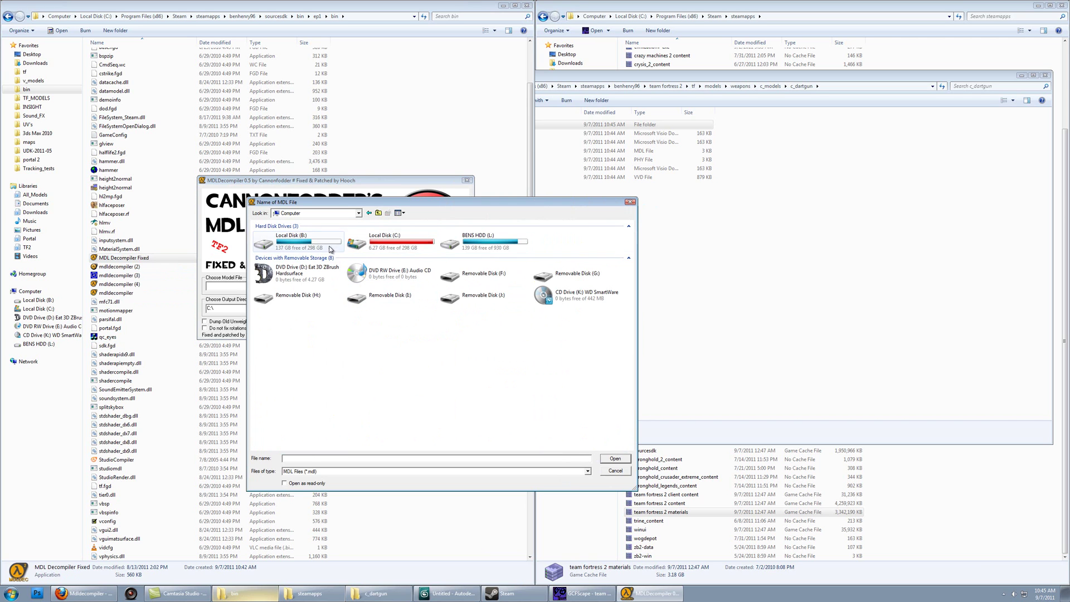
{"action": "double_click", "coordinate": [402, 242]}
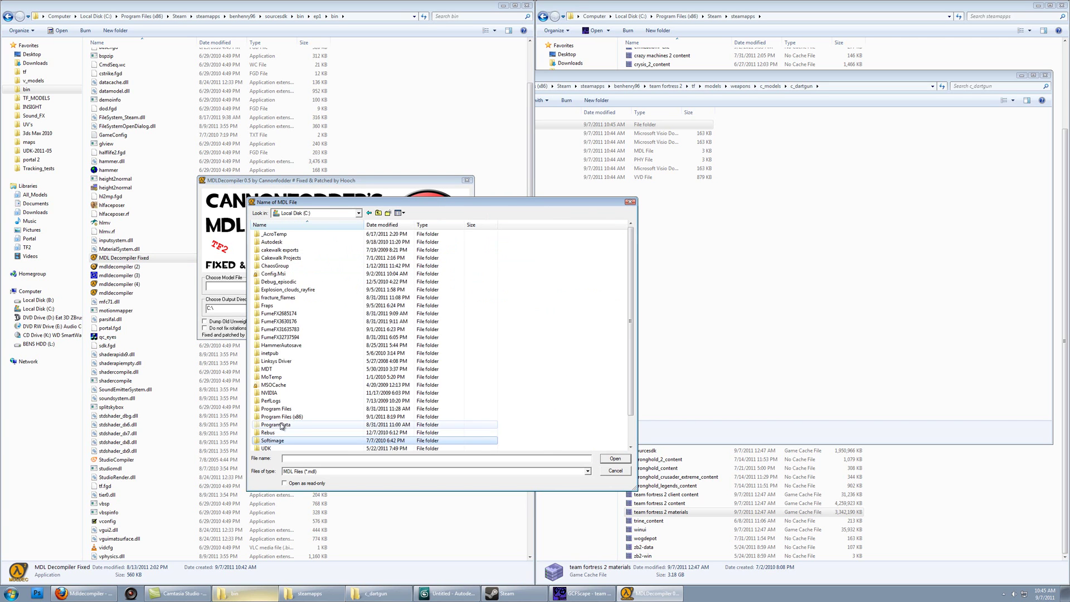
Step: Browse Steam > steamapps > team fortress 2 > tf > models > weapons > c_models > c_dartgun and pick c_dartgun.mdl
{"action": "scroll", "coordinate": [301, 371], "scroll_direction": "down", "scroll_amount": 10}
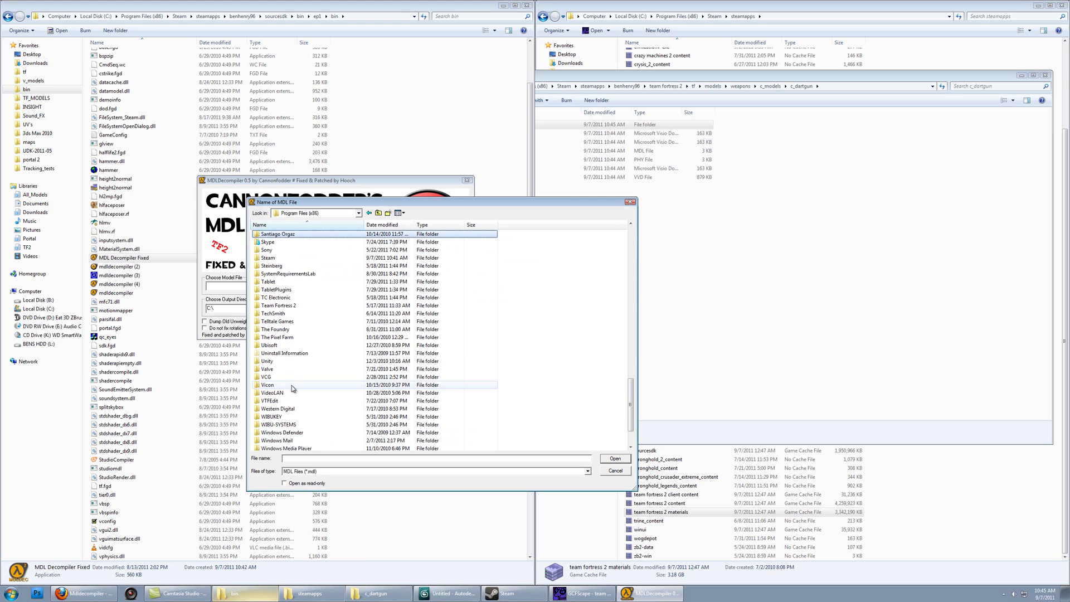
{"action": "double_click", "coordinate": [283, 259]}
{"action": "double_click", "coordinate": [273, 330]}
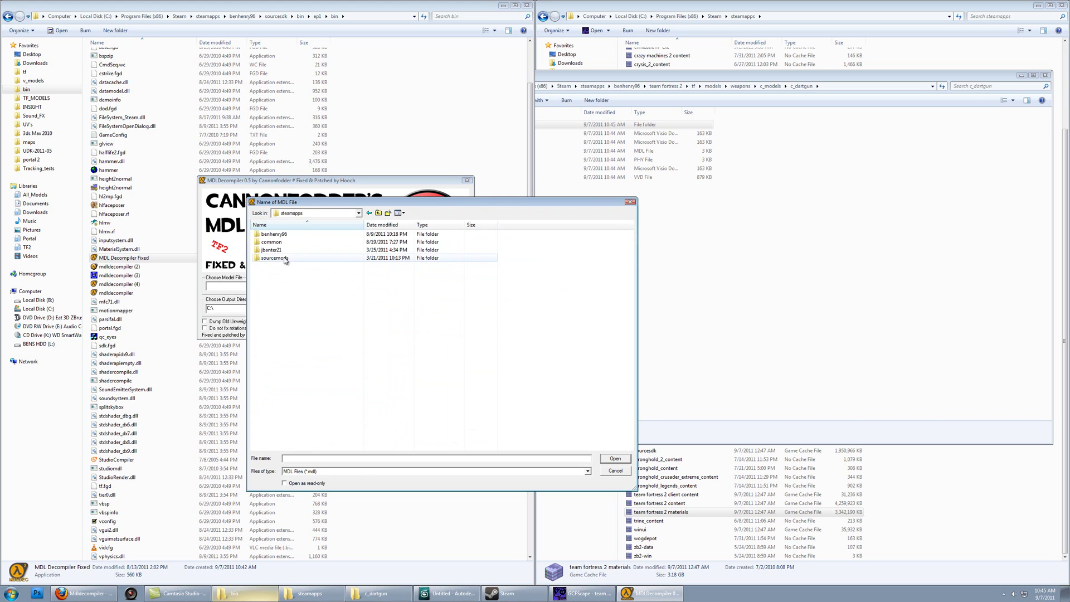
{"action": "double_click", "coordinate": [284, 235]}
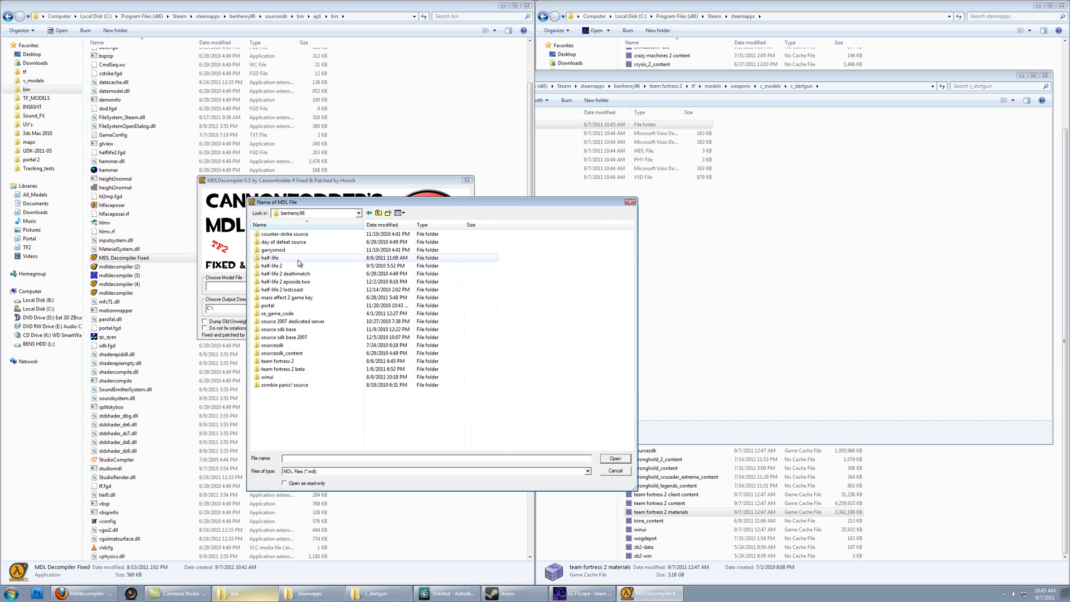
{"action": "double_click", "coordinate": [277, 362]}
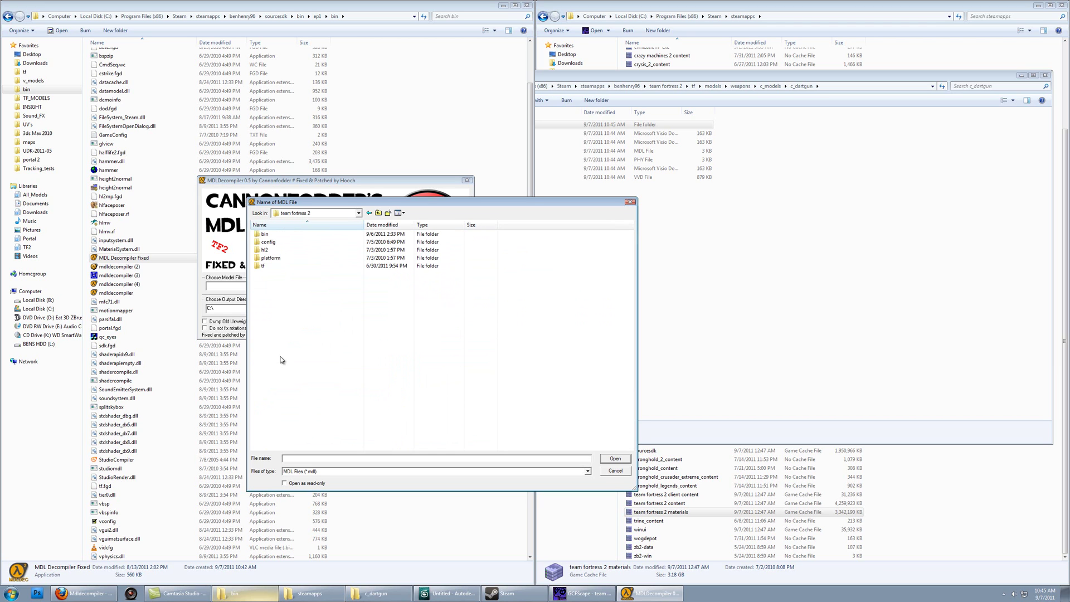
{"action": "double_click", "coordinate": [272, 266]}
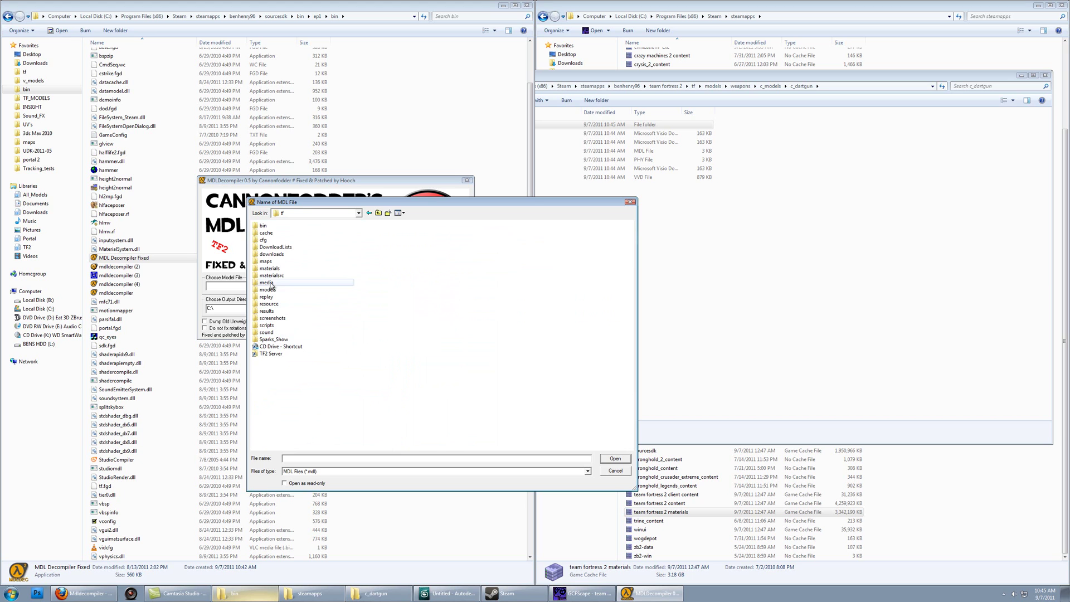
{"action": "double_click", "coordinate": [268, 290]}
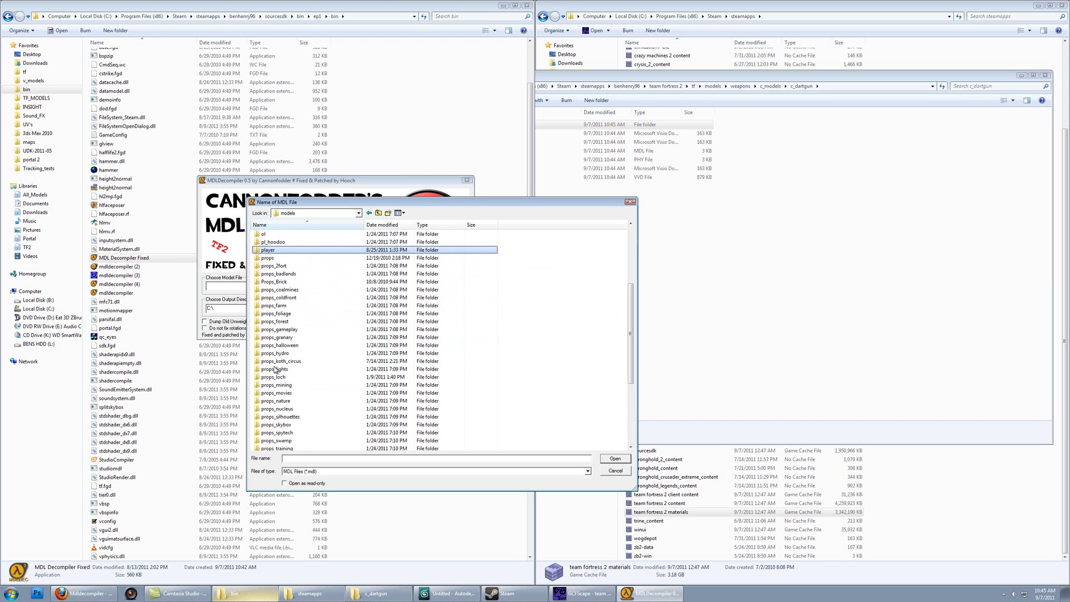
{"action": "scroll", "coordinate": [277, 368], "scroll_direction": "down", "scroll_amount": 3}
{"action": "double_click", "coordinate": [278, 425]}
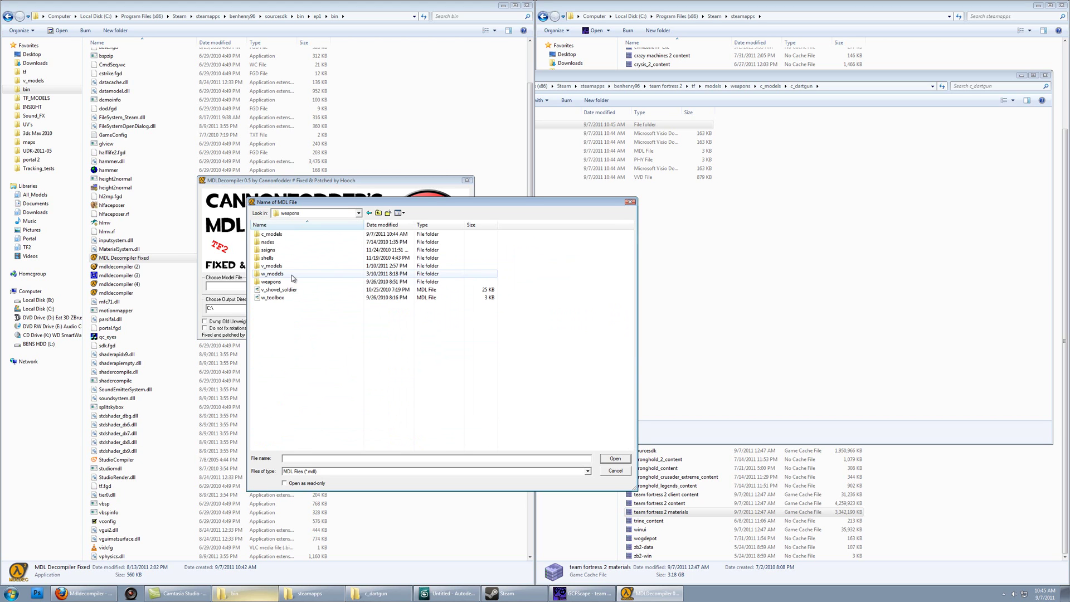
{"action": "double_click", "coordinate": [278, 235]}
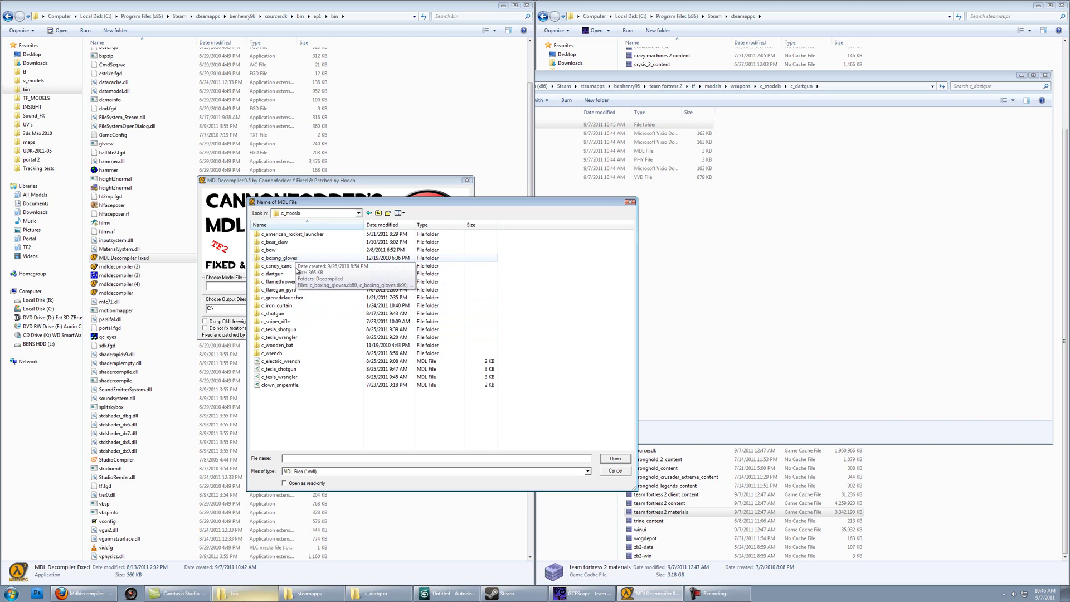
{"action": "double_click", "coordinate": [289, 277]}
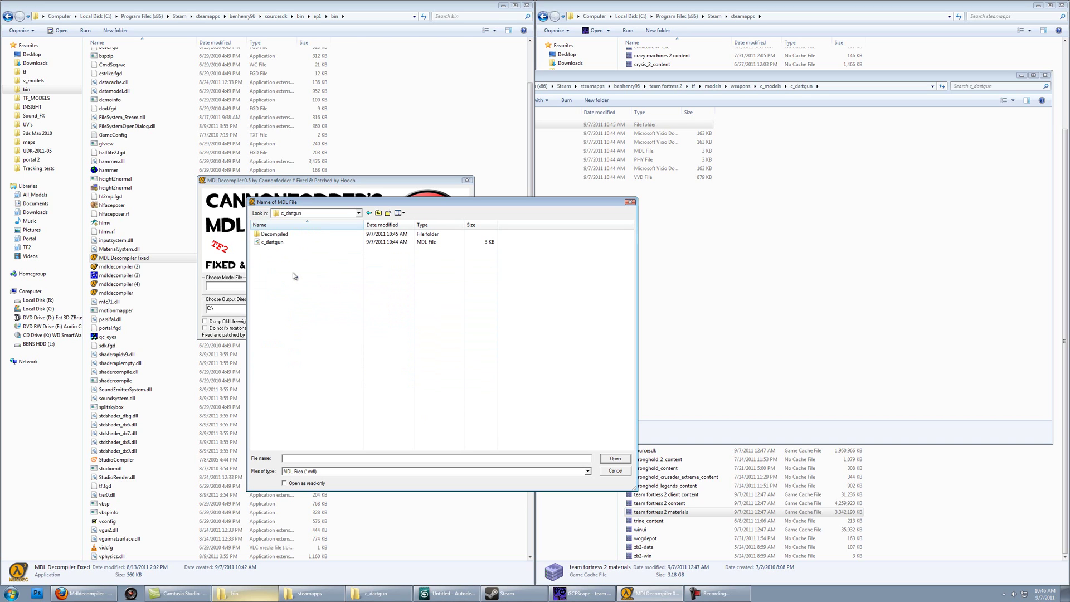
{"action": "double_click", "coordinate": [279, 243]}
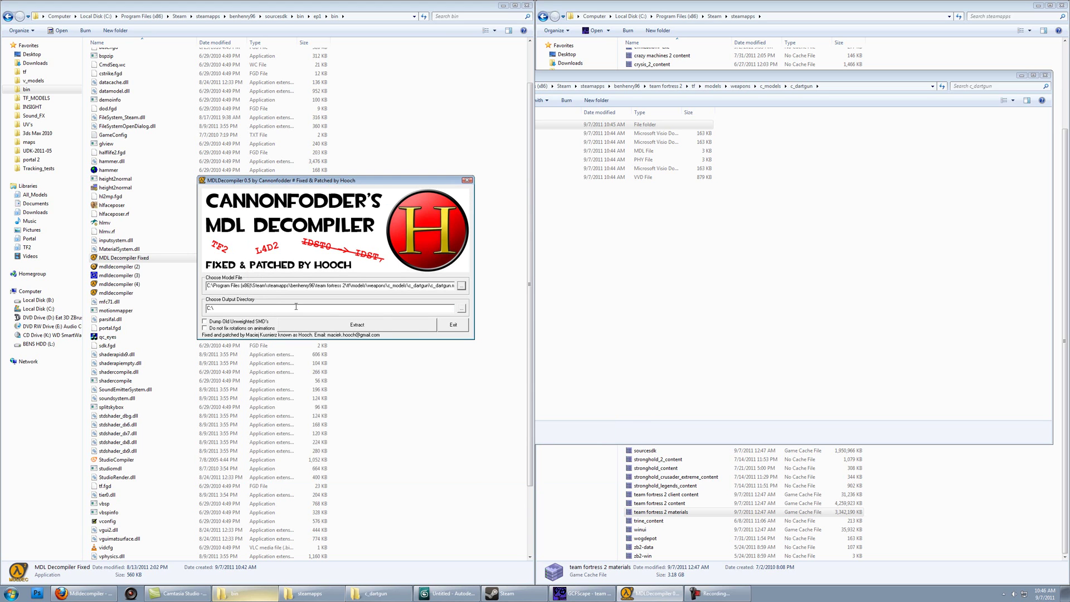
Step: Browse the decompiler's output directory through Program Files (x86)\Steam\steamapps to team fortress 2\tf\models
{"action": "left_click", "coordinate": [462, 308]}
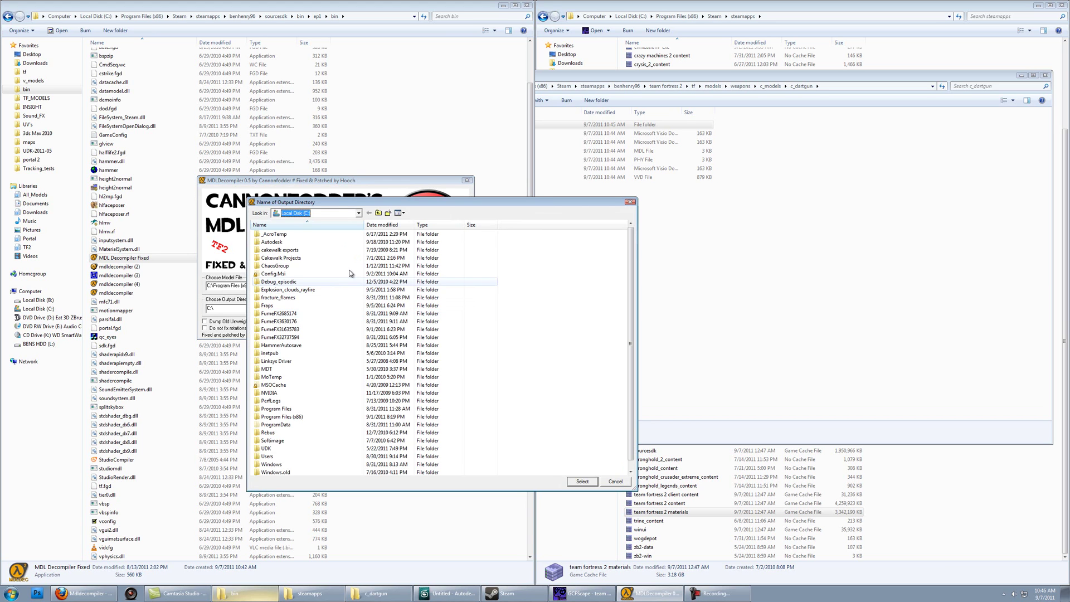
{"action": "left_click", "coordinate": [277, 409]}
{"action": "scroll", "coordinate": [283, 440], "scroll_direction": "down", "scroll_amount": 1}
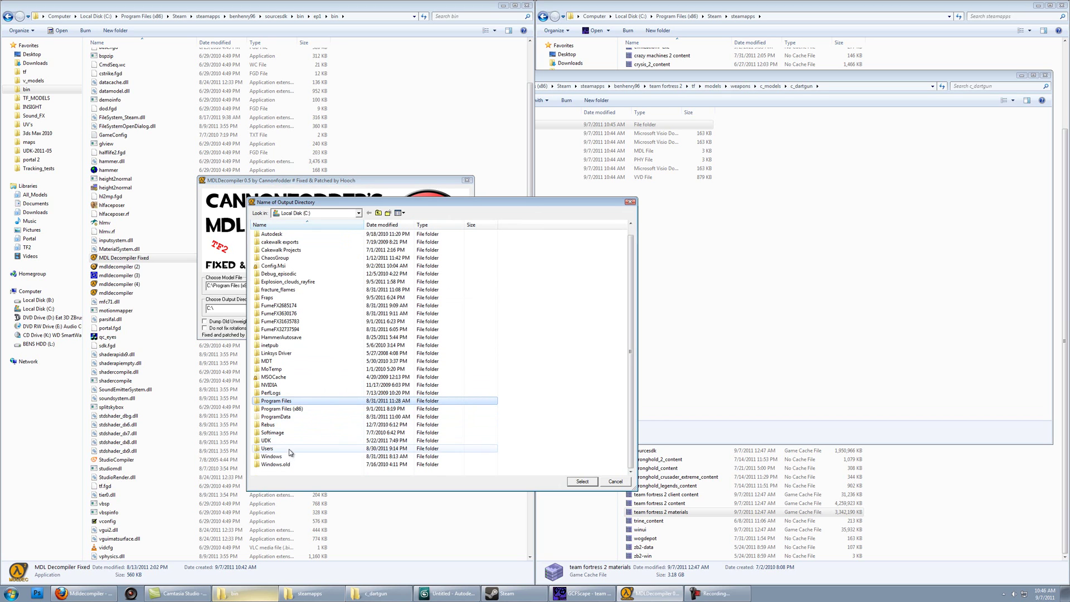
{"action": "double_click", "coordinate": [297, 410]}
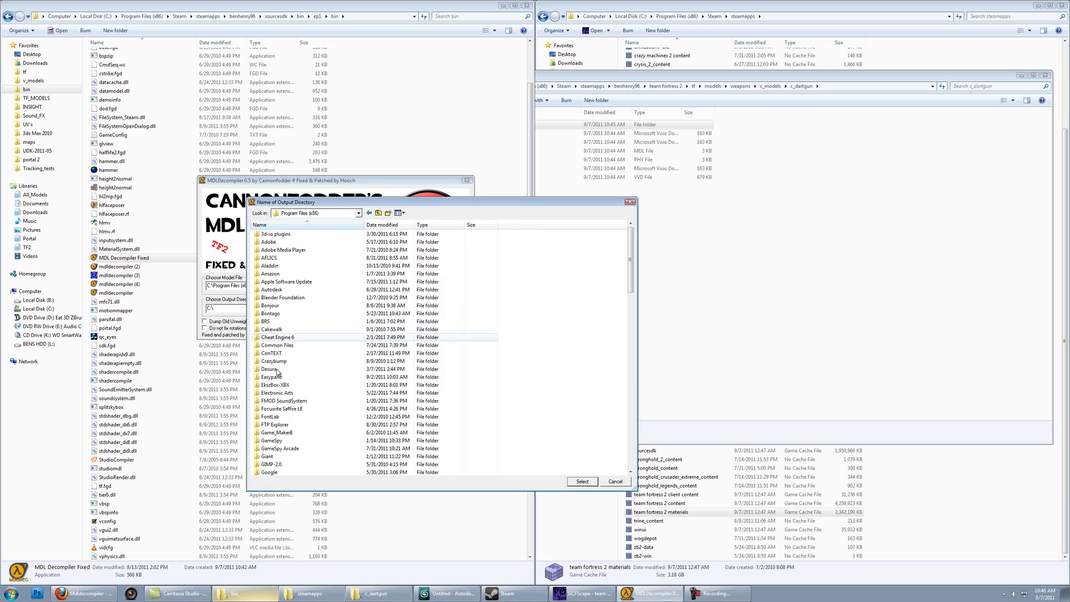
{"action": "scroll", "coordinate": [274, 411], "scroll_direction": "down", "scroll_amount": 10}
{"action": "key", "text": "s"}
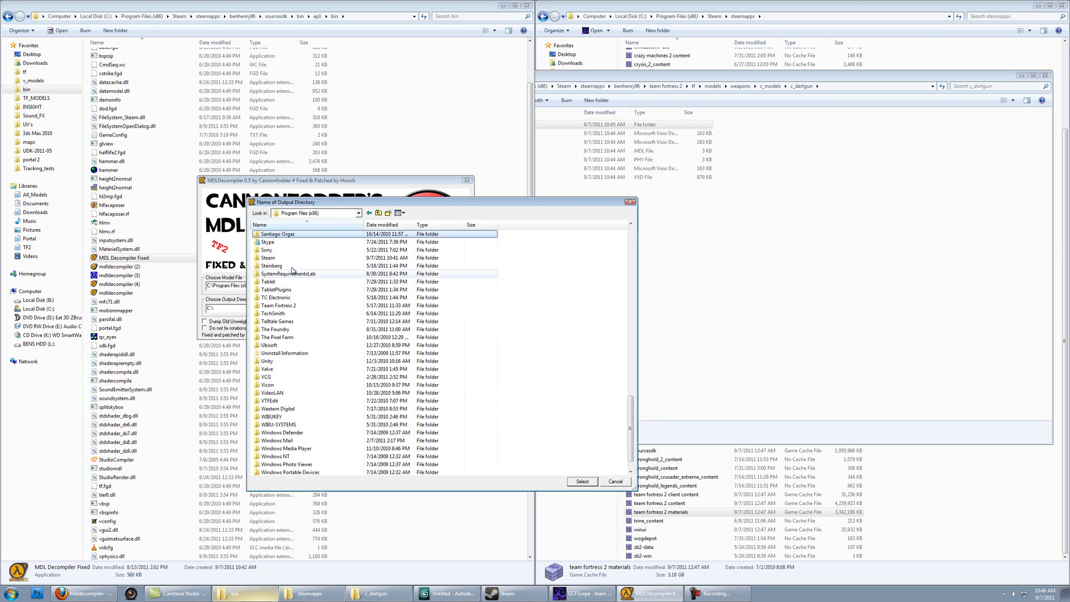
{"action": "double_click", "coordinate": [292, 258]}
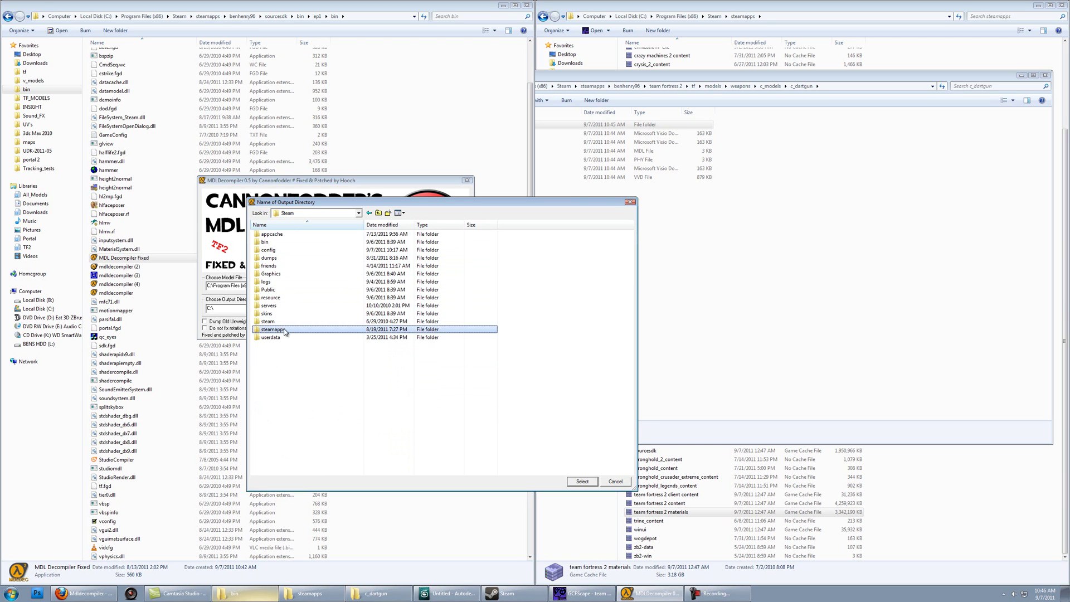
{"action": "double_click", "coordinate": [284, 330]}
{"action": "double_click", "coordinate": [293, 235]}
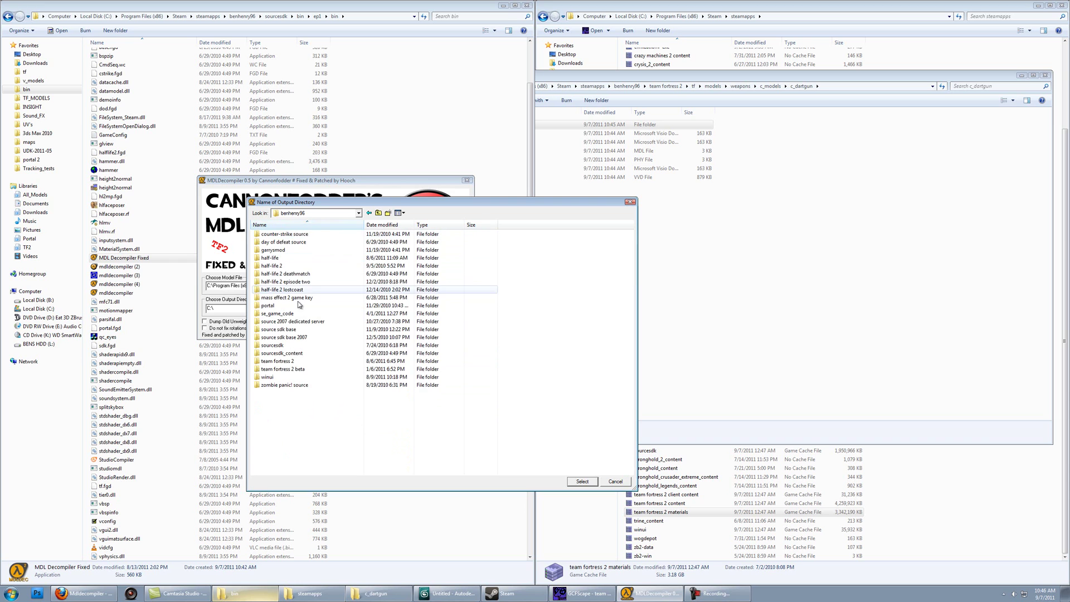
{"action": "left_click", "coordinate": [285, 362]}
{"action": "double_click", "coordinate": [284, 362]}
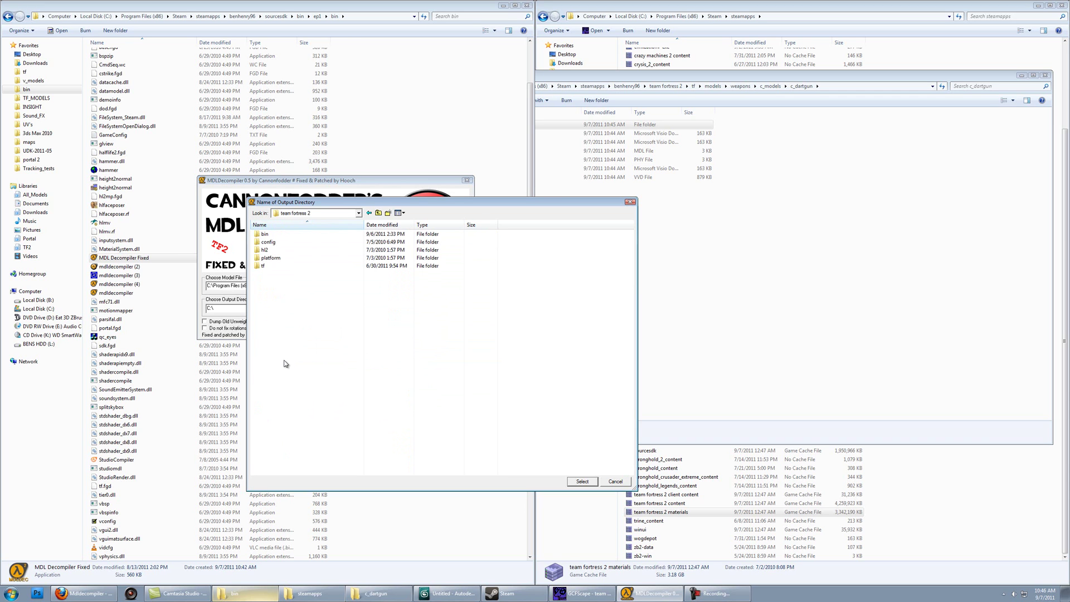
{"action": "double_click", "coordinate": [267, 267]}
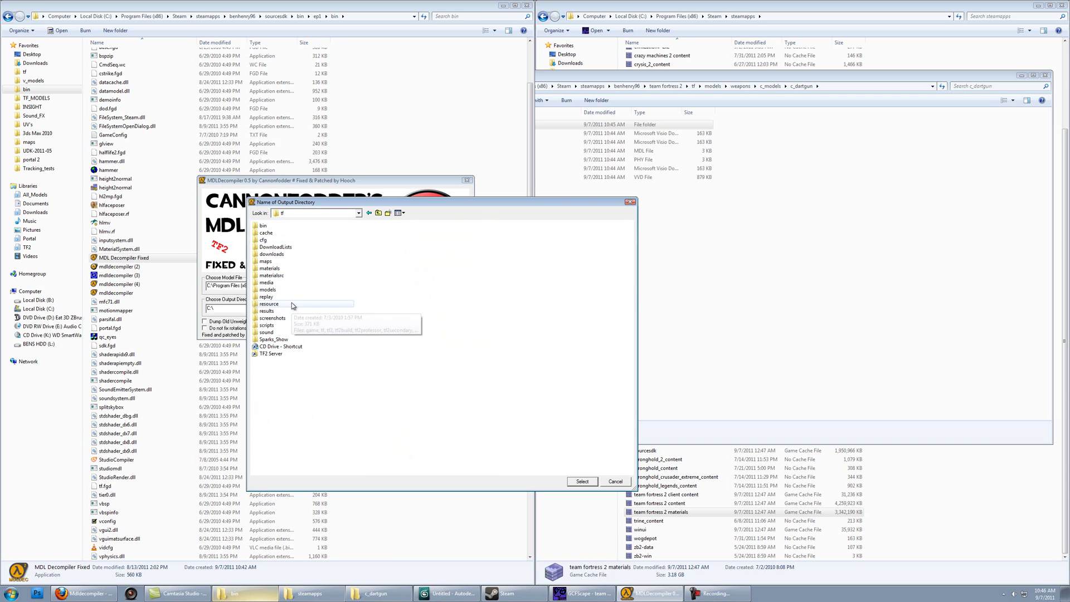
{"action": "double_click", "coordinate": [282, 291]}
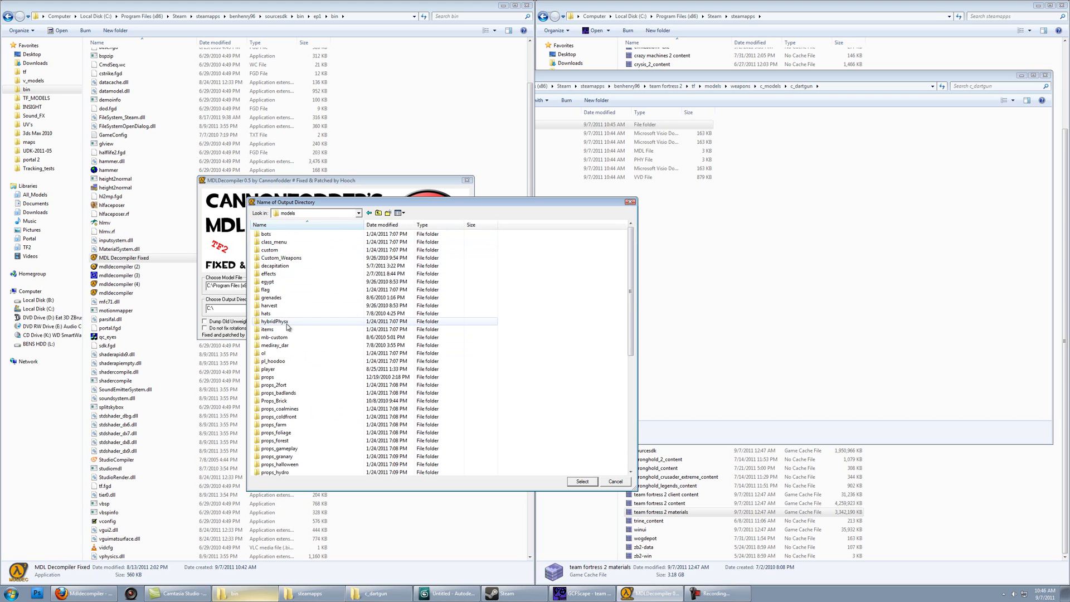
Step: Set weapons\c_models\c_dartgun\Decompiled as the output folder and extract the dart gun model
{"action": "scroll", "coordinate": [288, 340], "scroll_direction": "down", "scroll_amount": 9}
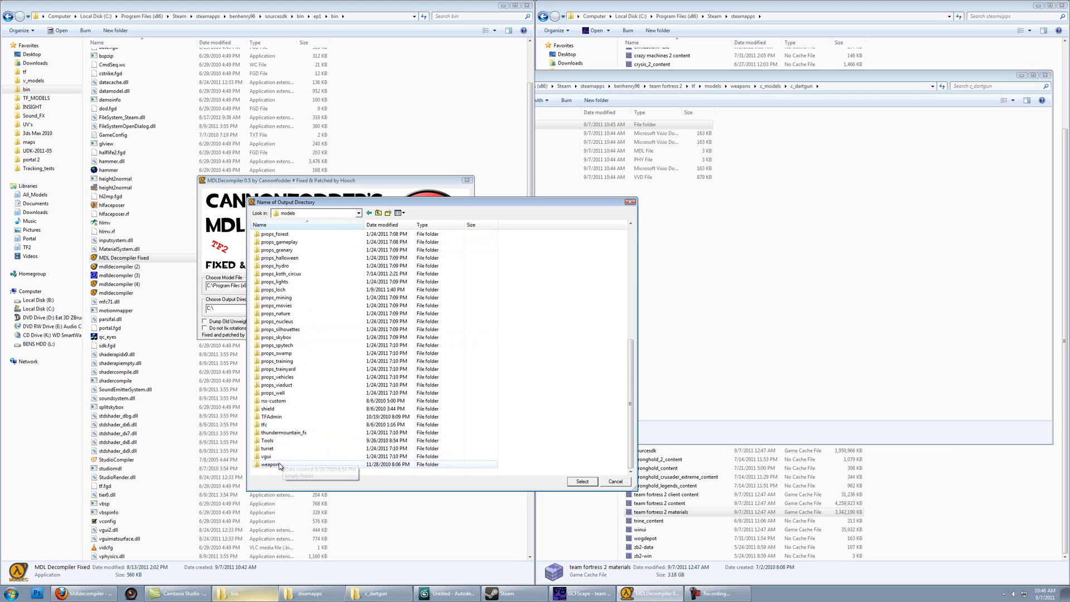
{"action": "double_click", "coordinate": [280, 465]}
{"action": "double_click", "coordinate": [270, 236]}
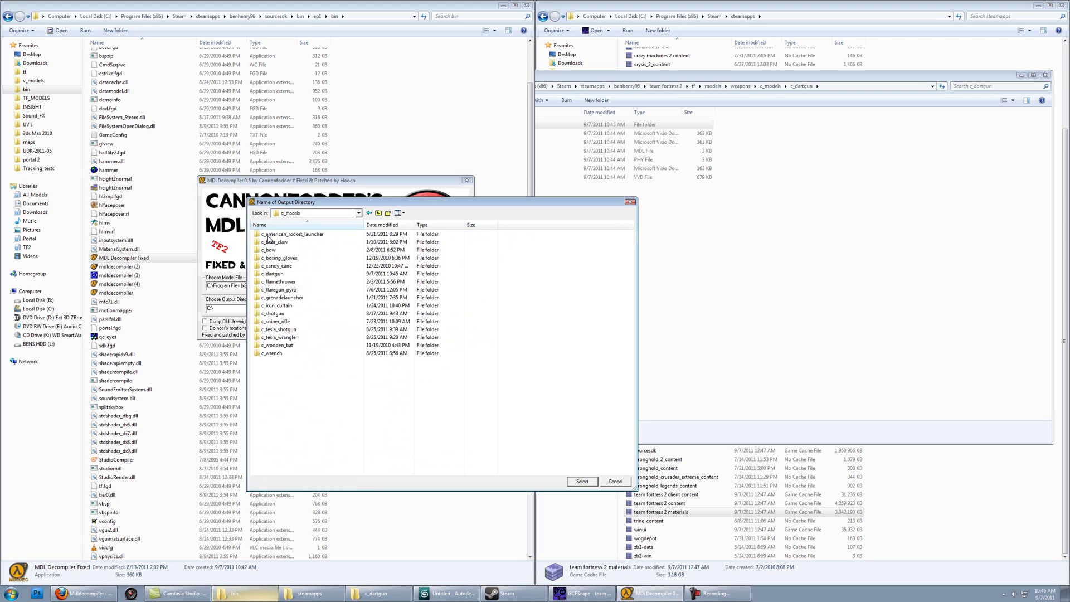
{"action": "left_click", "coordinate": [340, 234]}
{"action": "left_click", "coordinate": [378, 213]}
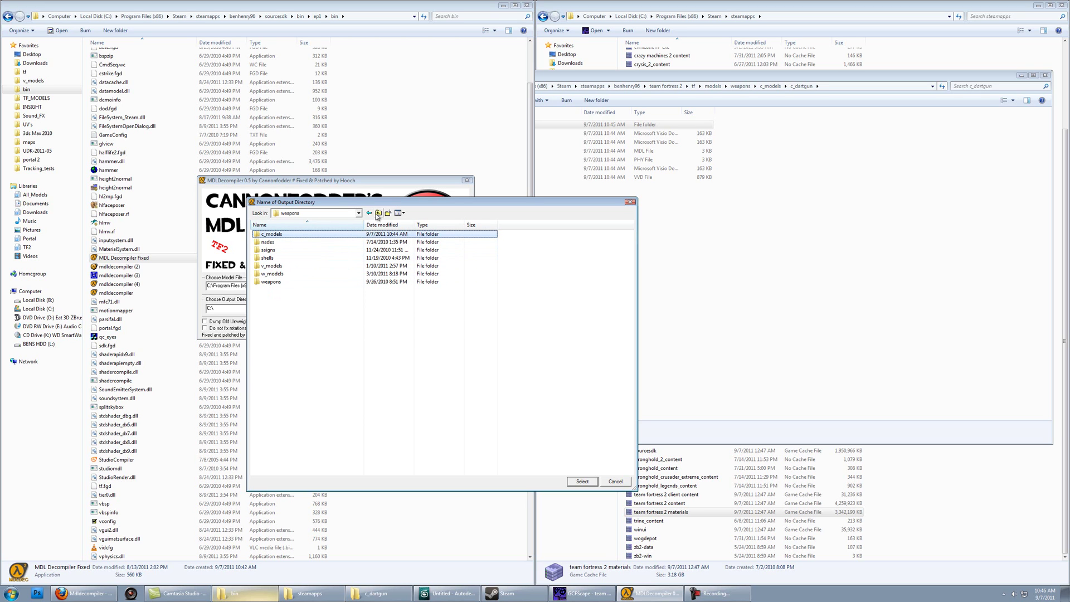
{"action": "double_click", "coordinate": [325, 235]}
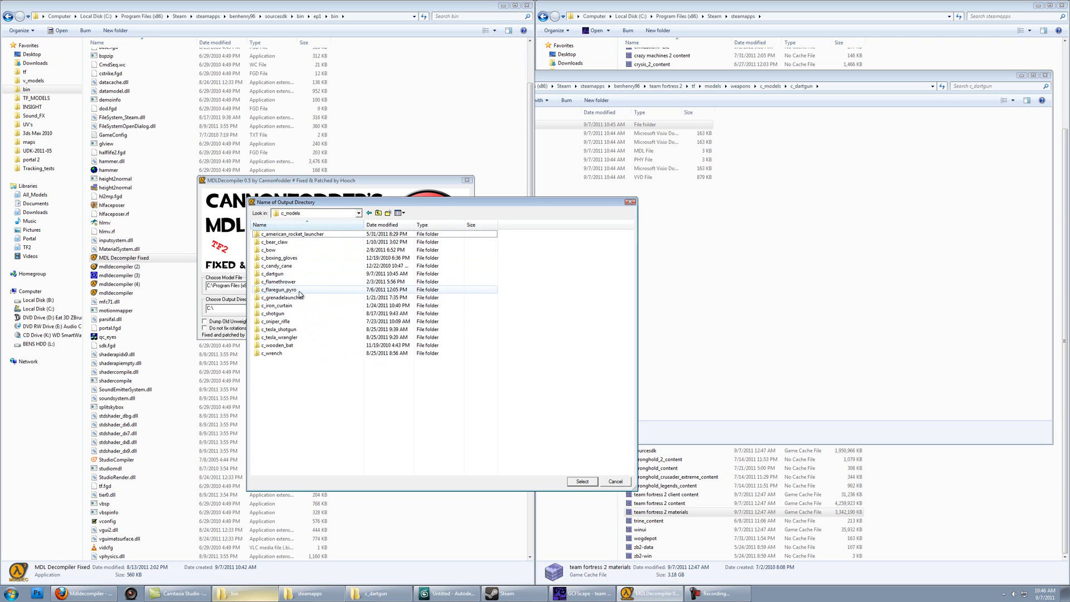
{"action": "double_click", "coordinate": [276, 274]}
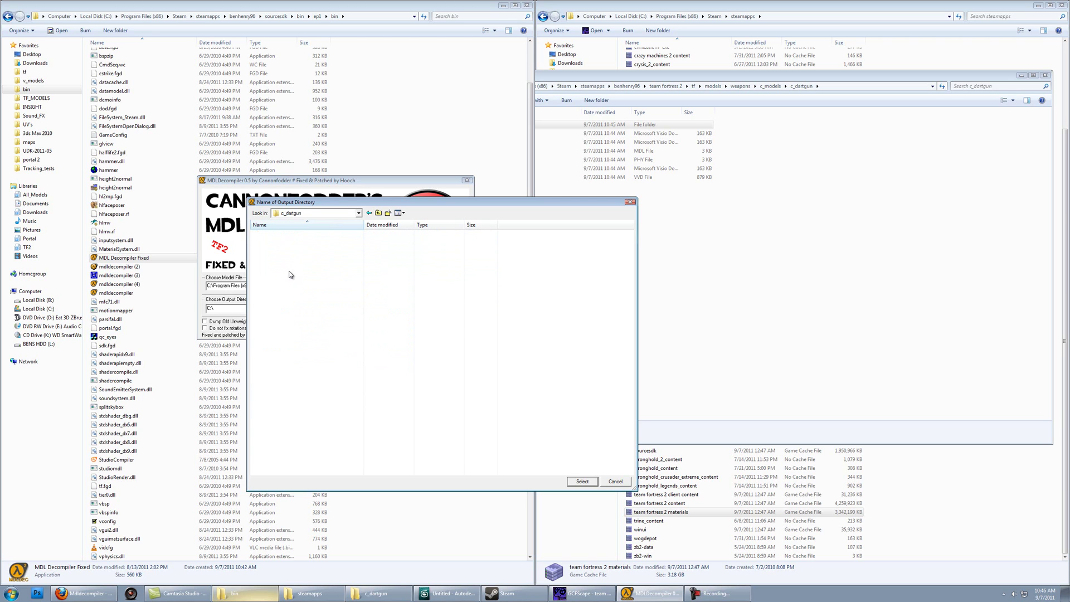
{"action": "double_click", "coordinate": [285, 234]}
{"action": "left_click", "coordinate": [582, 481]}
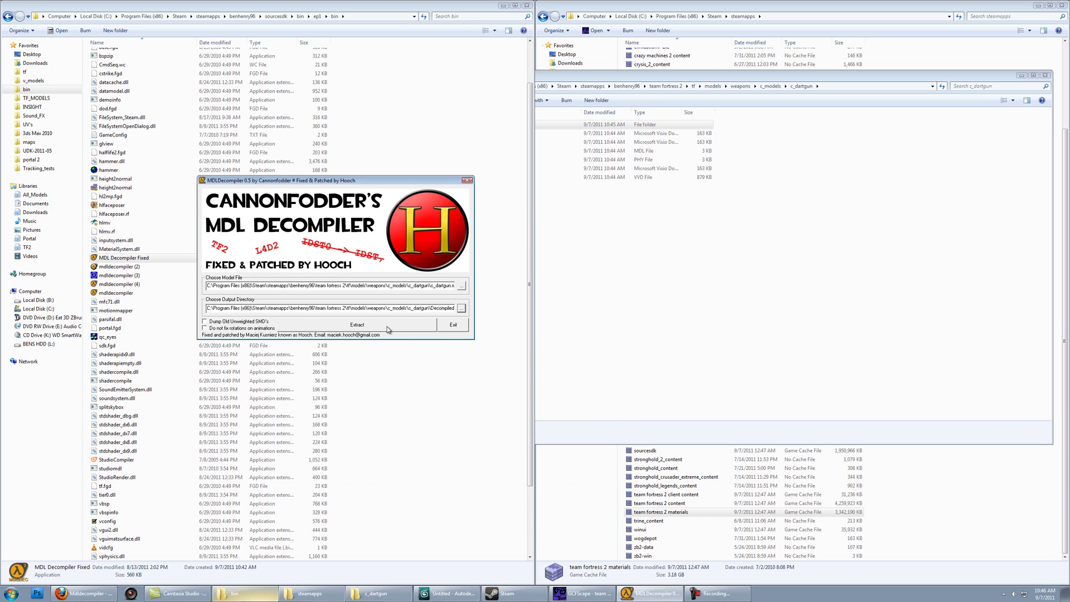
{"action": "left_click", "coordinate": [388, 324]}
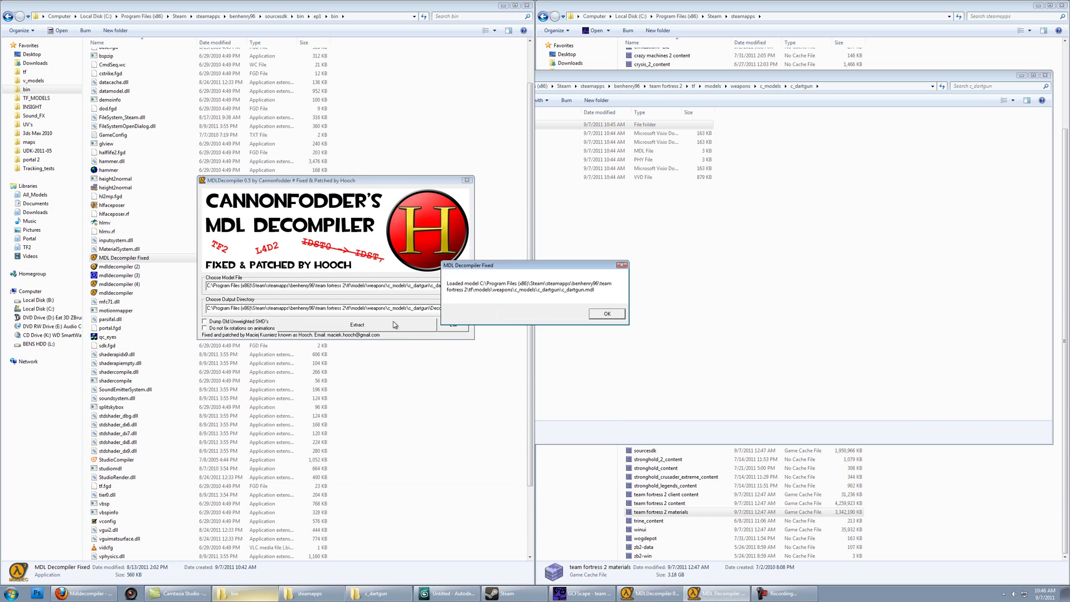
{"action": "left_click", "coordinate": [599, 315]}
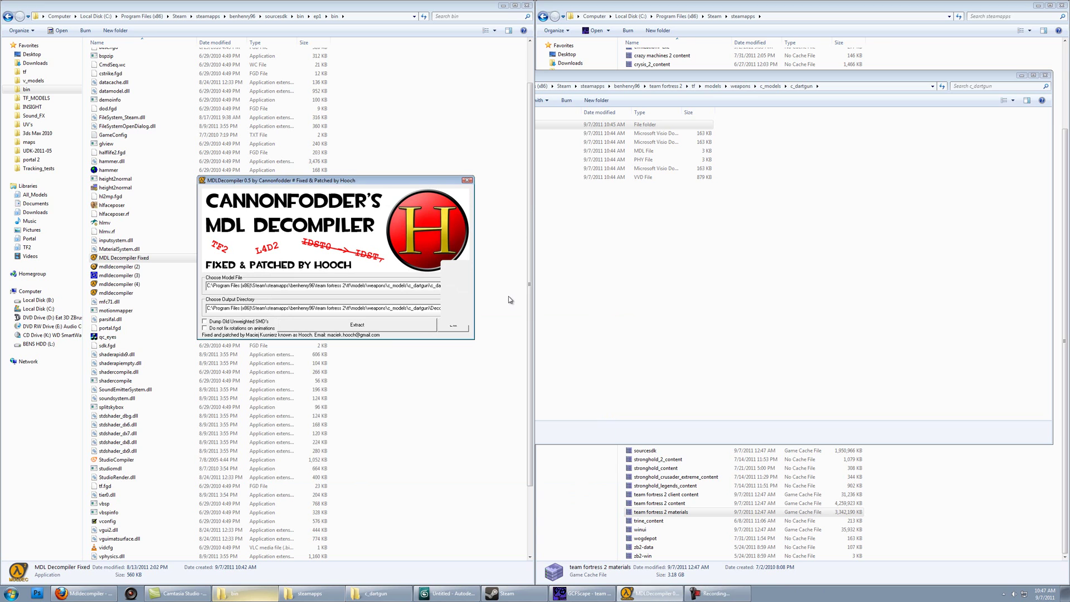
Step: Dismiss the dumping-completed message and view the four SMD and QC files in Decompiled
{"action": "left_click", "coordinate": [557, 312]}
{"action": "left_click", "coordinate": [608, 240]}
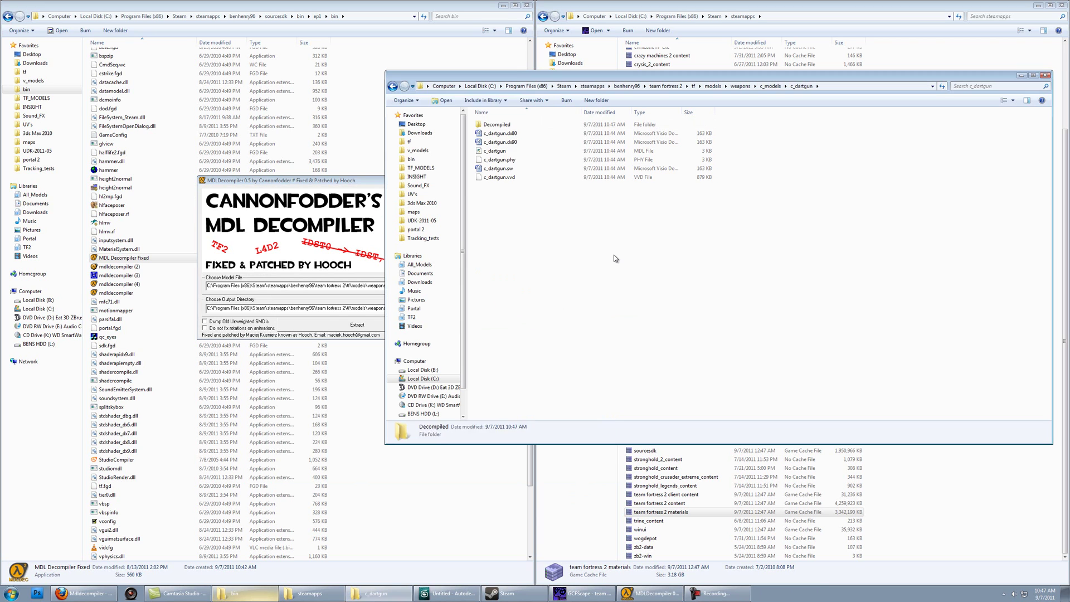
{"action": "double_click", "coordinate": [500, 125]}
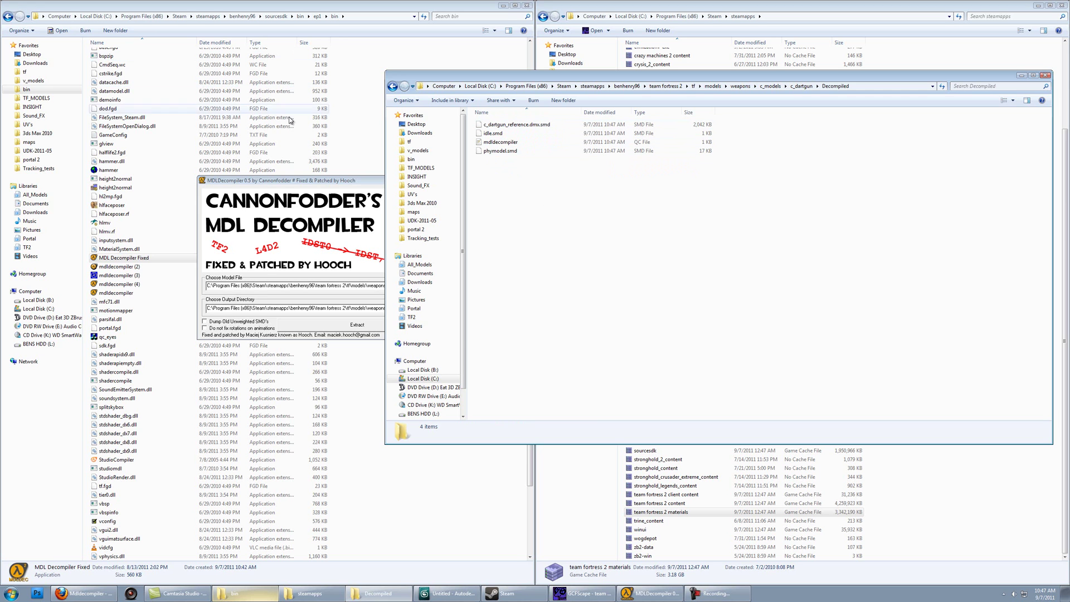
Step: Close MDLDecompiler, GCFScape and the steamapps window, minimize Explorer, and switch to 3ds Max
{"action": "left_click", "coordinate": [315, 182]}
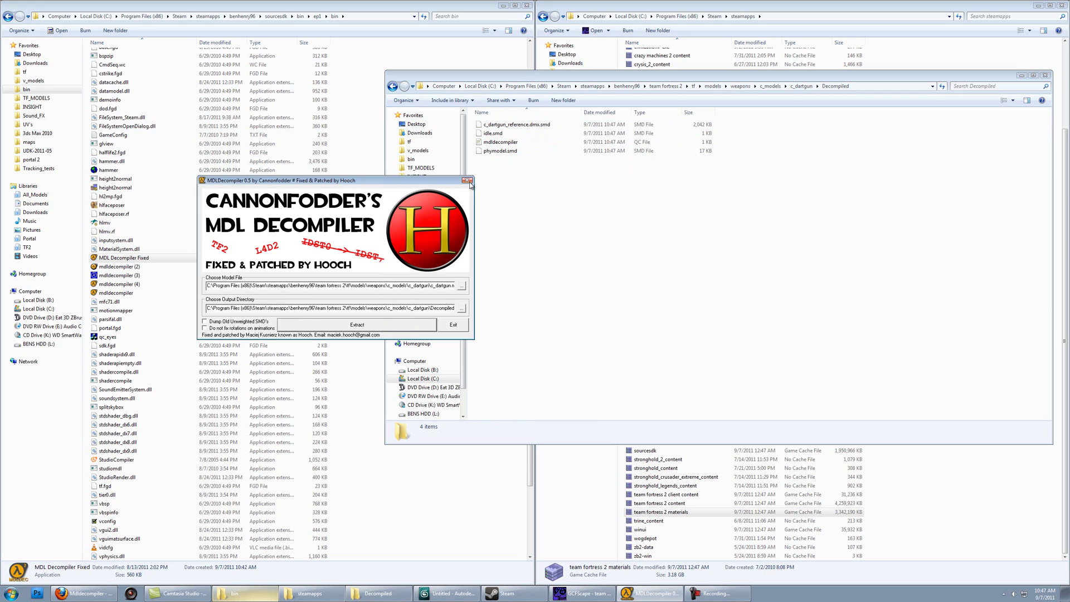
{"action": "left_click", "coordinate": [468, 181]}
{"action": "left_click", "coordinate": [582, 593]}
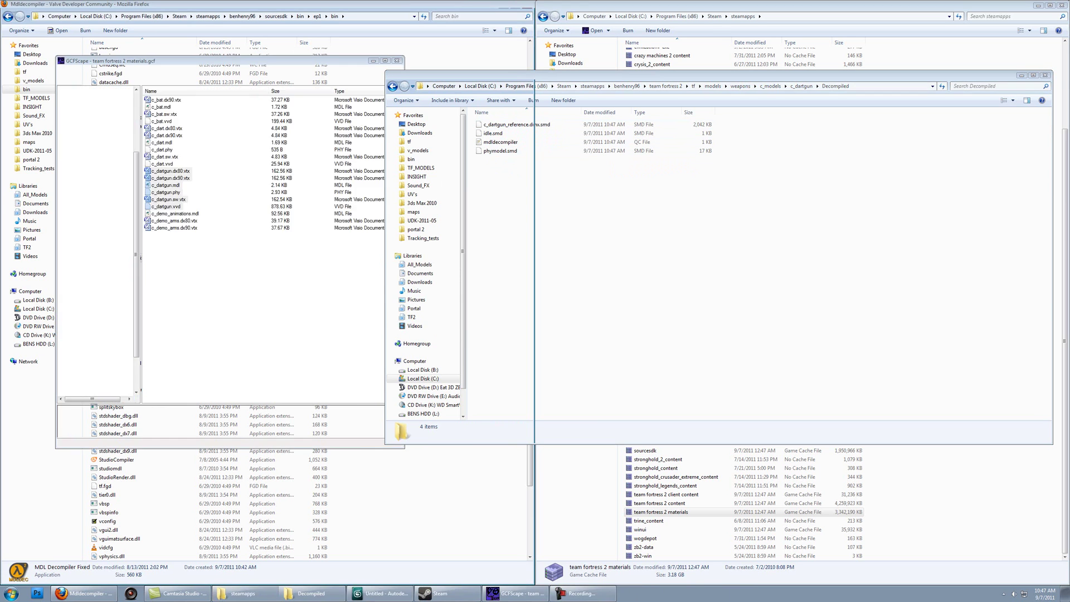
{"action": "left_click", "coordinate": [396, 59]}
{"action": "left_click", "coordinate": [1062, 7]}
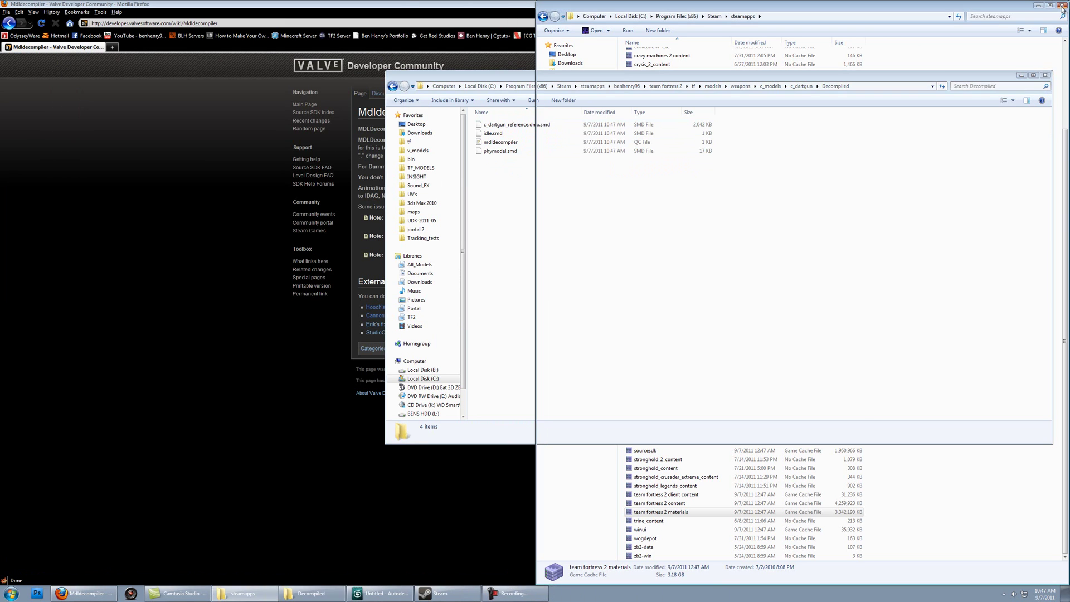
{"action": "left_click", "coordinate": [1062, 7]}
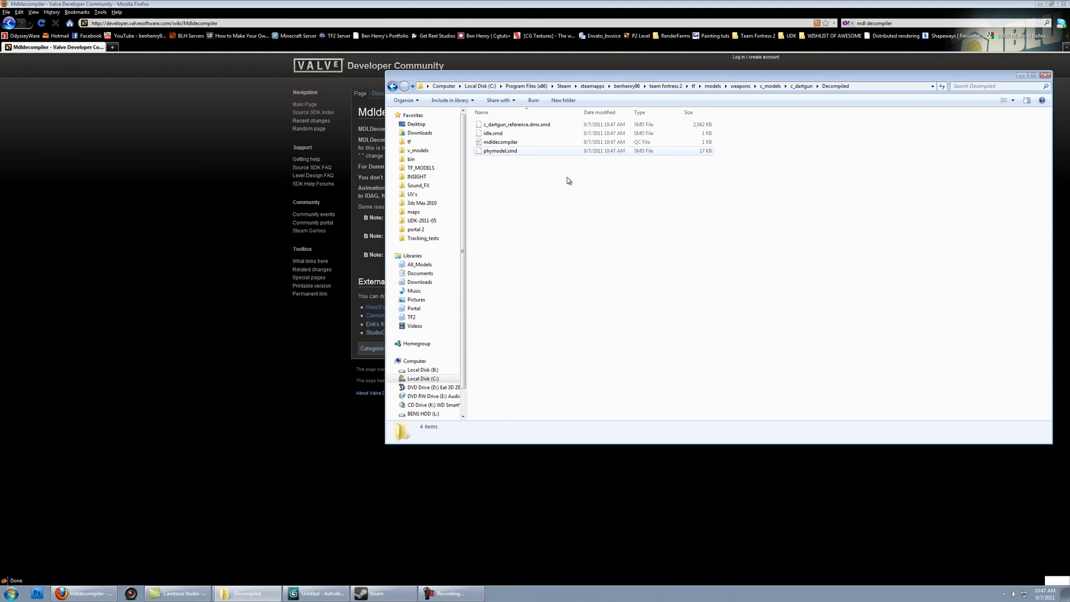
{"action": "left_click", "coordinate": [1022, 77]}
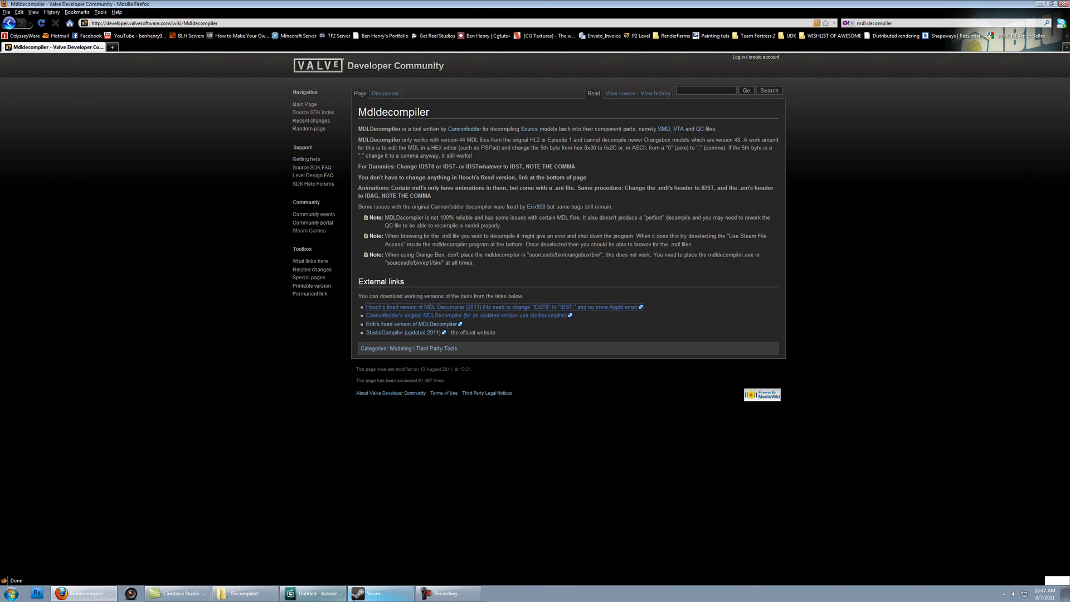
{"action": "left_click", "coordinate": [317, 596]}
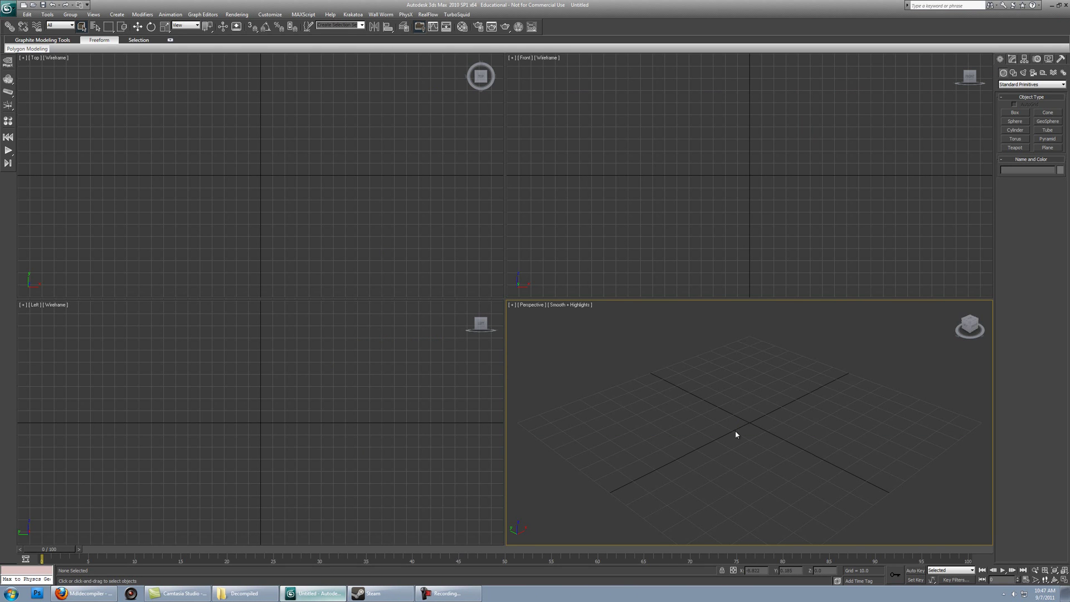
{"action": "middle_click_drag", "start_coordinate": [736, 434], "coordinate": [739, 395]}
{"action": "left_click", "coordinate": [93, 595]}
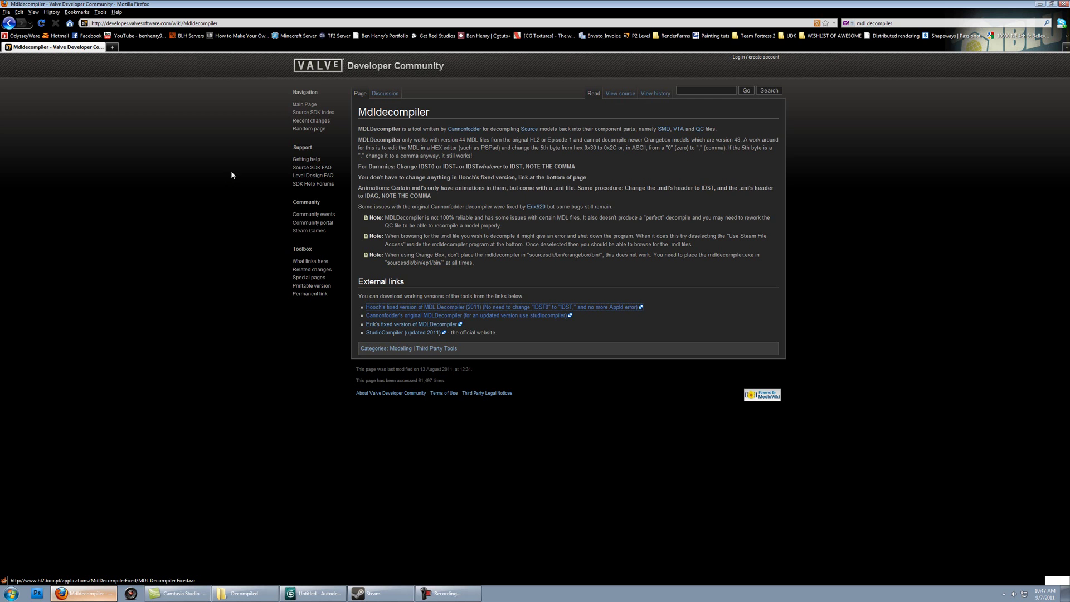
{"action": "left_click", "coordinate": [316, 593]}
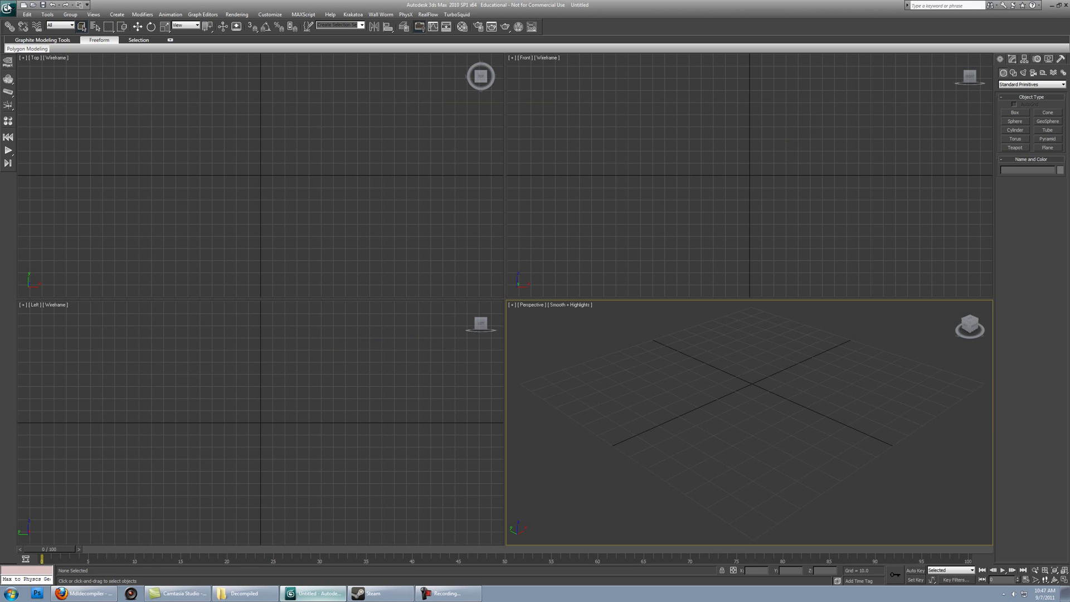
Step: Import from the application menu, browsing to c_models\c_dartgun\Decompiled and picking c_dartgun_reference.dmx.smd
{"action": "left_click", "coordinate": [7, 8]}
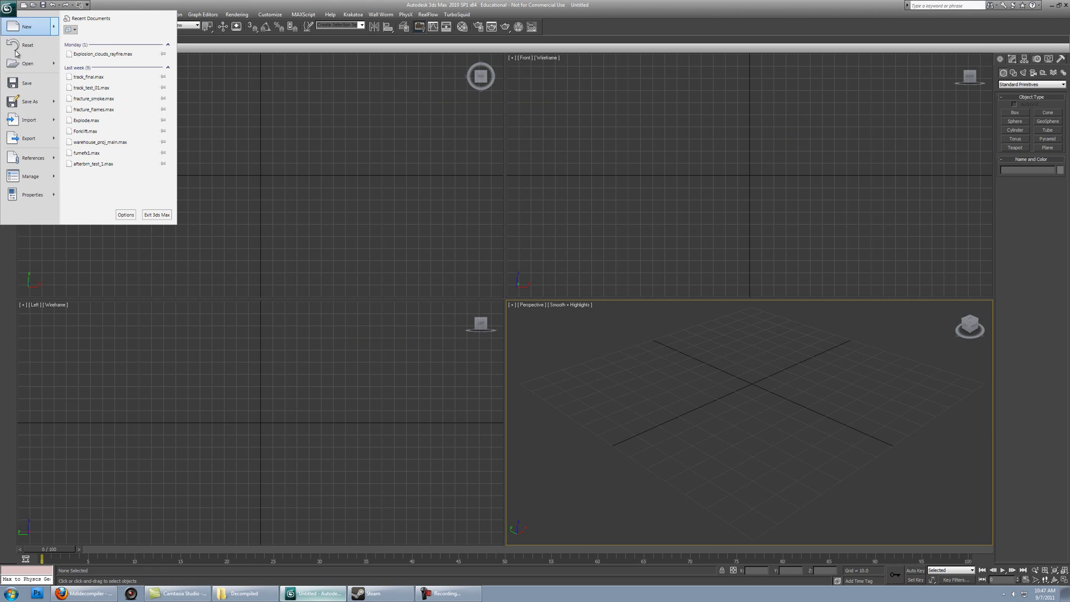
{"action": "left_click", "coordinate": [33, 124]}
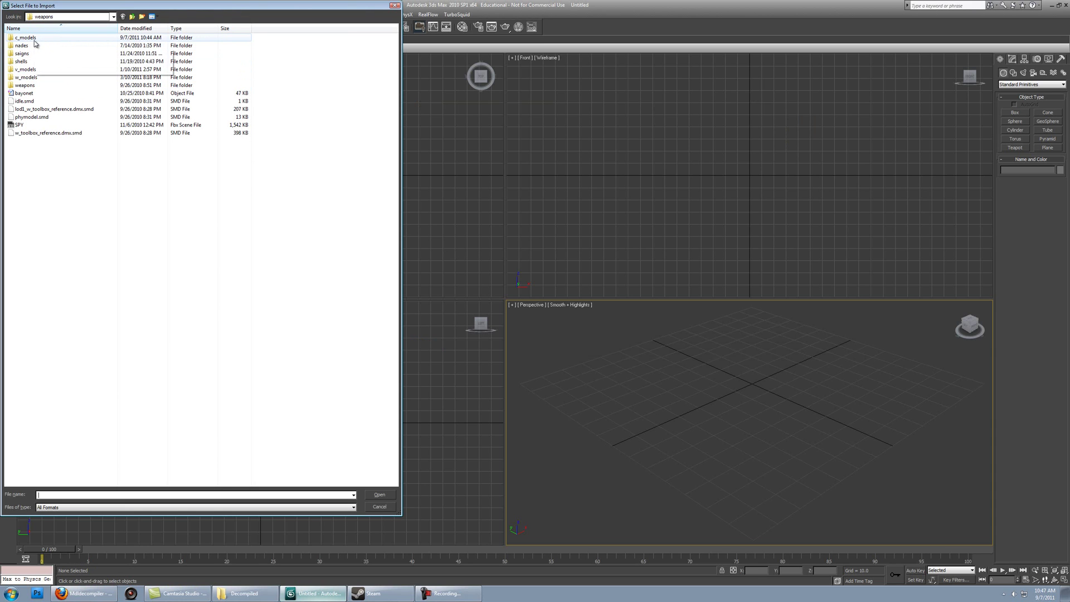
{"action": "left_click", "coordinate": [43, 40]}
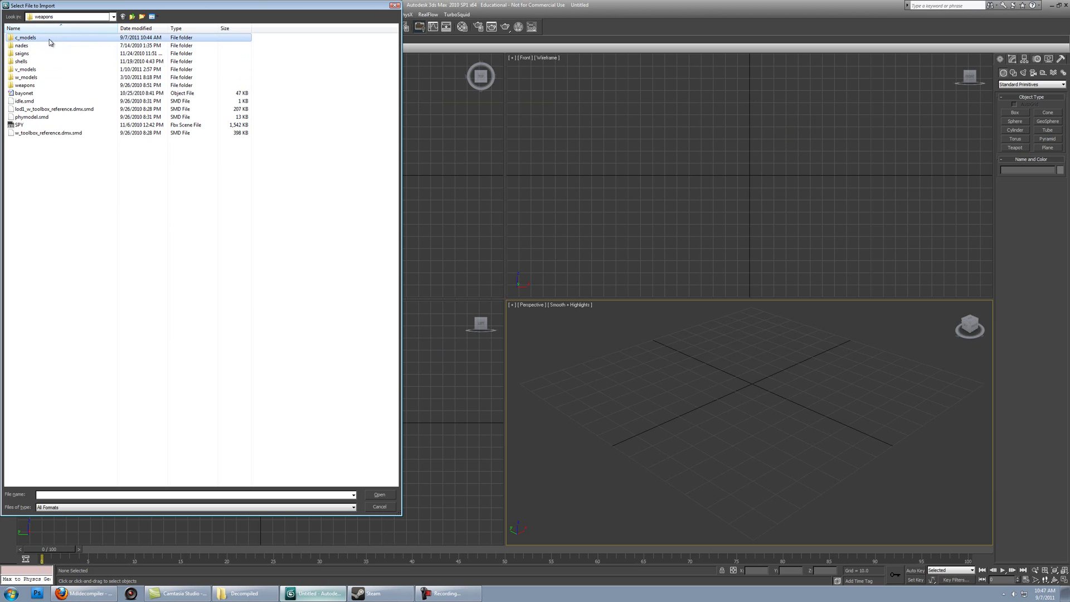
{"action": "double_click", "coordinate": [49, 39]}
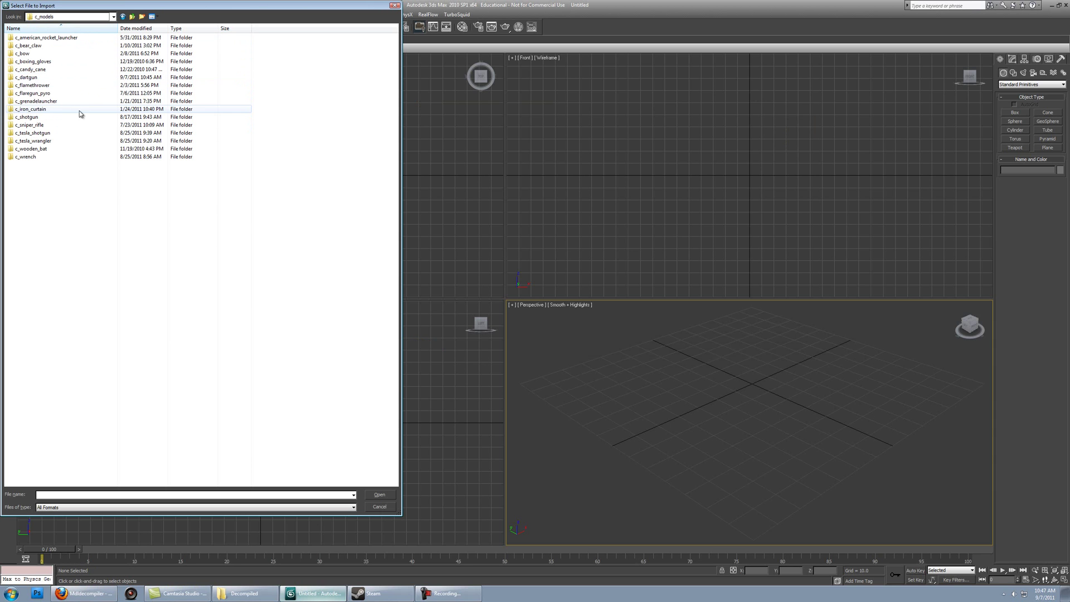
{"action": "double_click", "coordinate": [48, 78]}
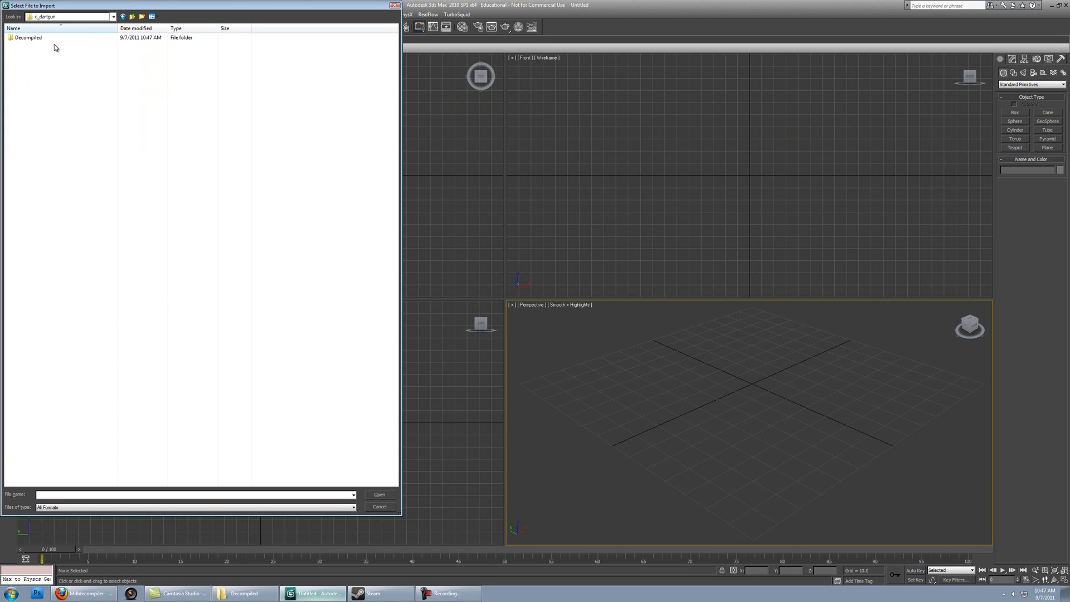
{"action": "double_click", "coordinate": [26, 38]}
{"action": "left_click", "coordinate": [33, 39]}
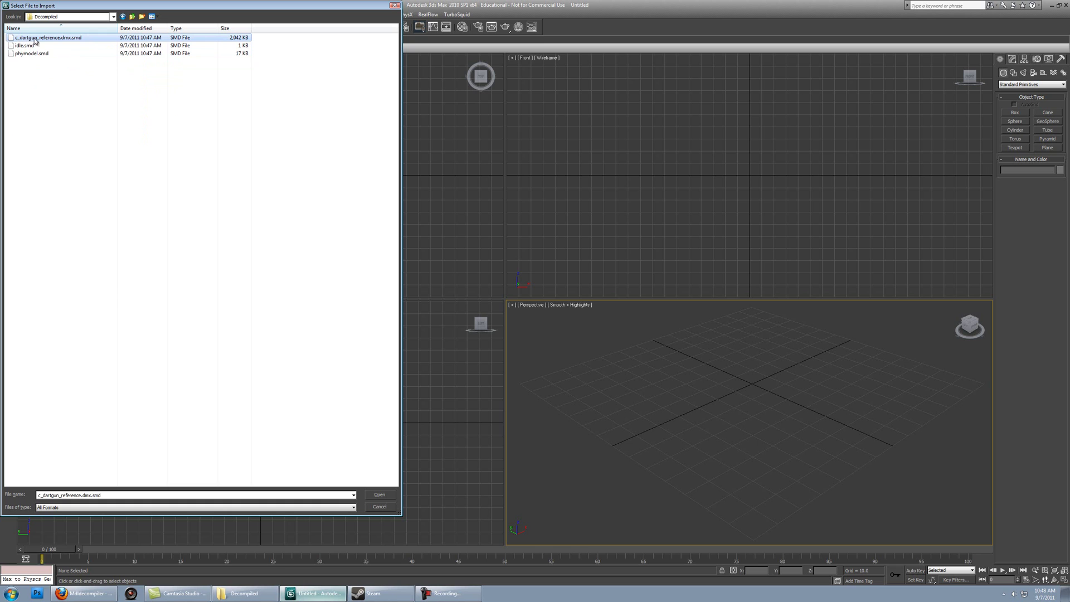
Step: Import c_dartgun_reference.dmx.smd, accepting the default pre-parse options and SMD importer settings
{"action": "double_click", "coordinate": [78, 38]}
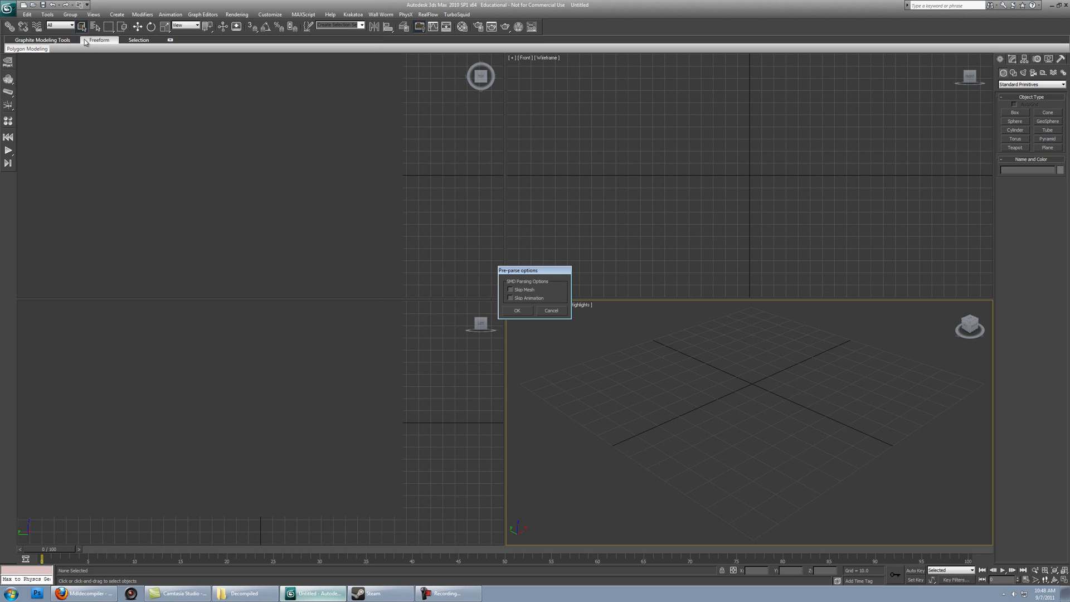
{"action": "left_click", "coordinate": [517, 310]}
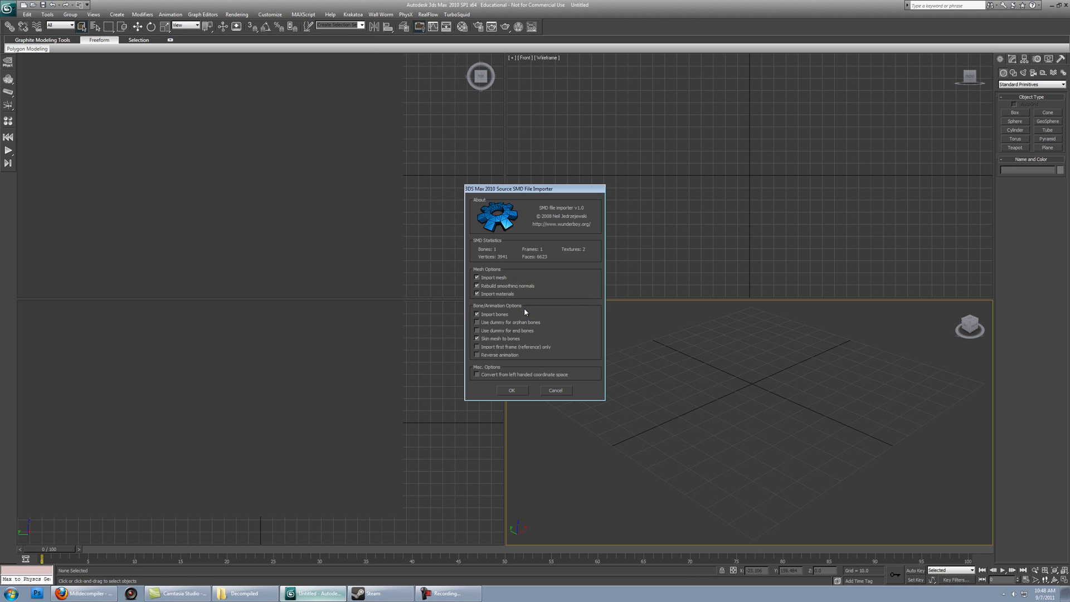
{"action": "left_click", "coordinate": [510, 392]}
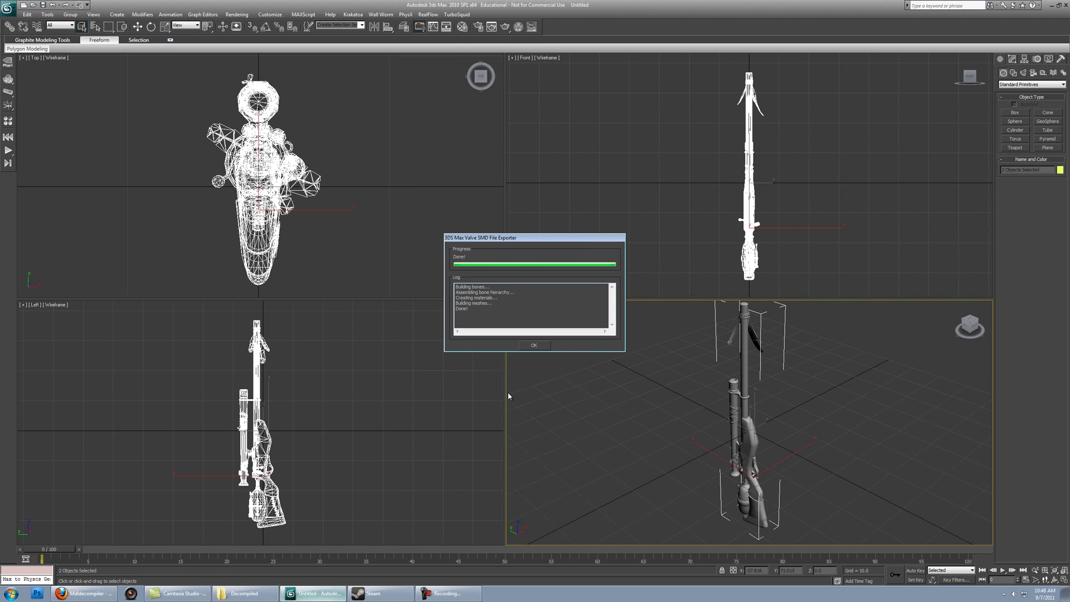
Step: Close the import log, then pan, orbit and zoom the Perspective view to centre the dart gun
{"action": "left_click", "coordinate": [534, 346]}
{"action": "middle_click_drag", "start_coordinate": [817, 415], "coordinate": [791, 436]}
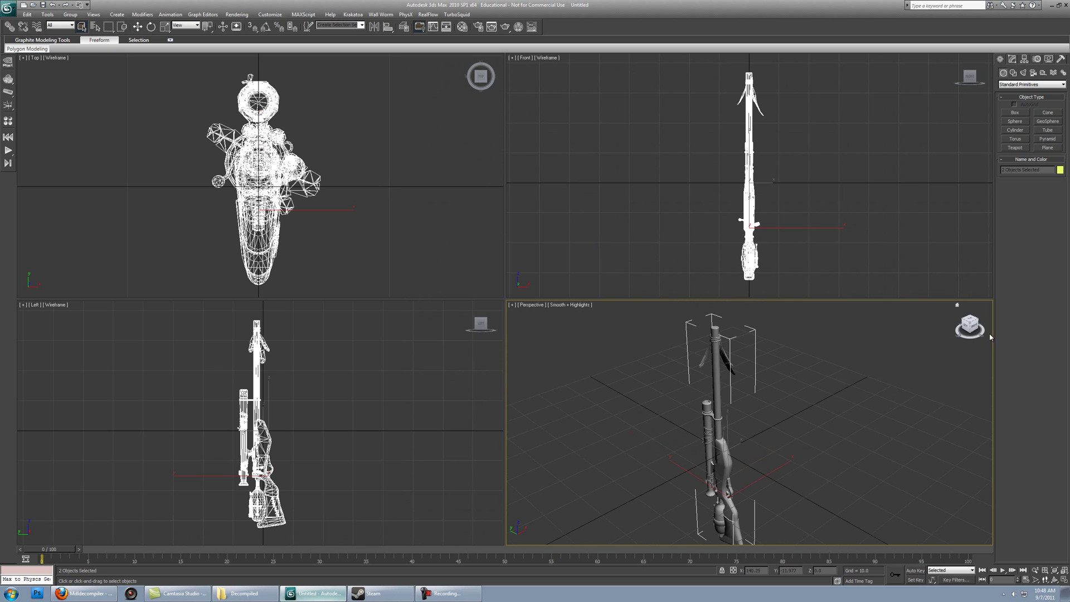
{"action": "left_click_drag", "start_coordinate": [964, 332], "coordinate": [820, 334]}
{"action": "scroll", "coordinate": [820, 334], "scroll_direction": "up", "scroll_amount": 10}
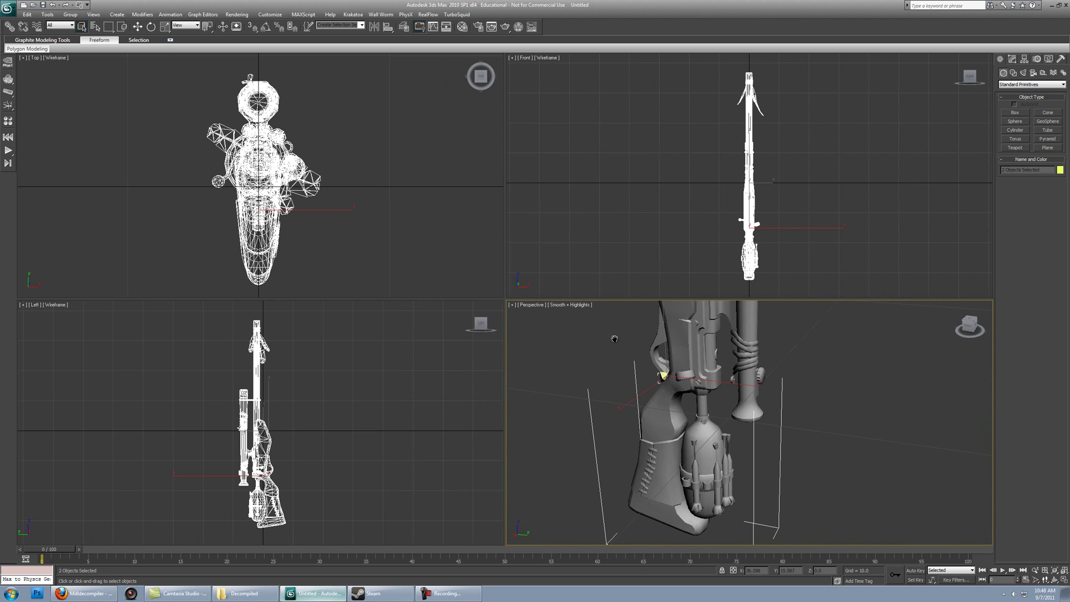
{"action": "middle_click_drag", "start_coordinate": [615, 338], "coordinate": [626, 411]}
{"action": "scroll", "coordinate": [625, 420], "scroll_direction": "down", "scroll_amount": 10}
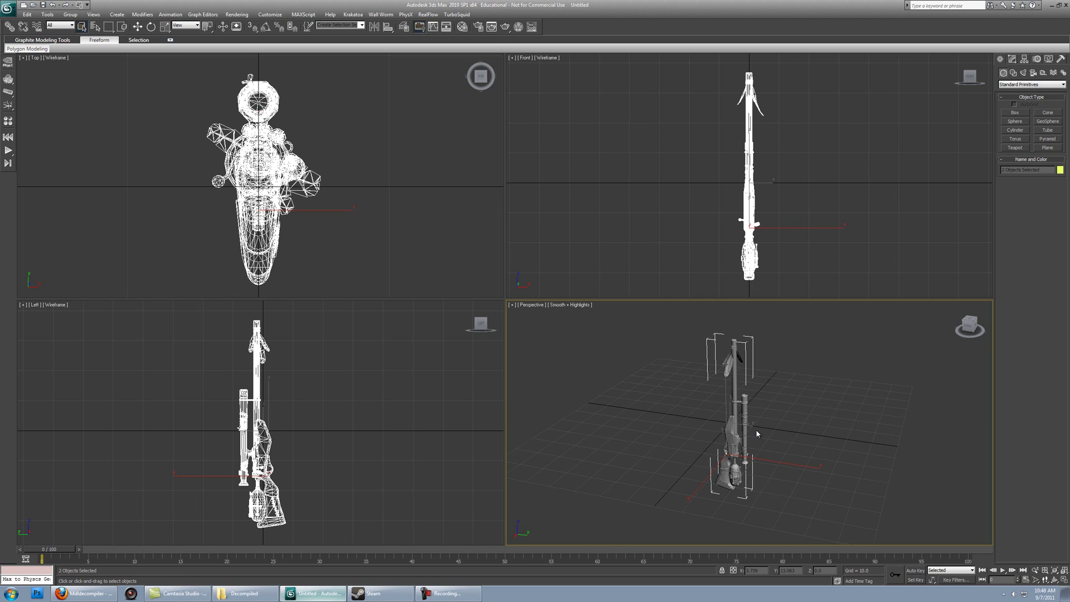
{"action": "middle_click_drag", "start_coordinate": [765, 425], "coordinate": [752, 424]}
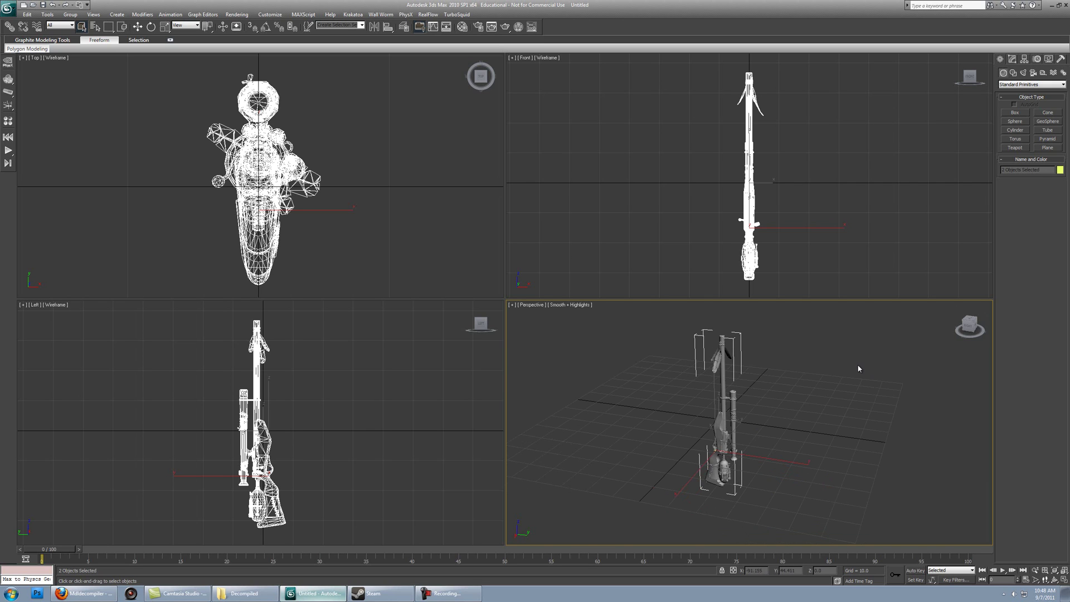